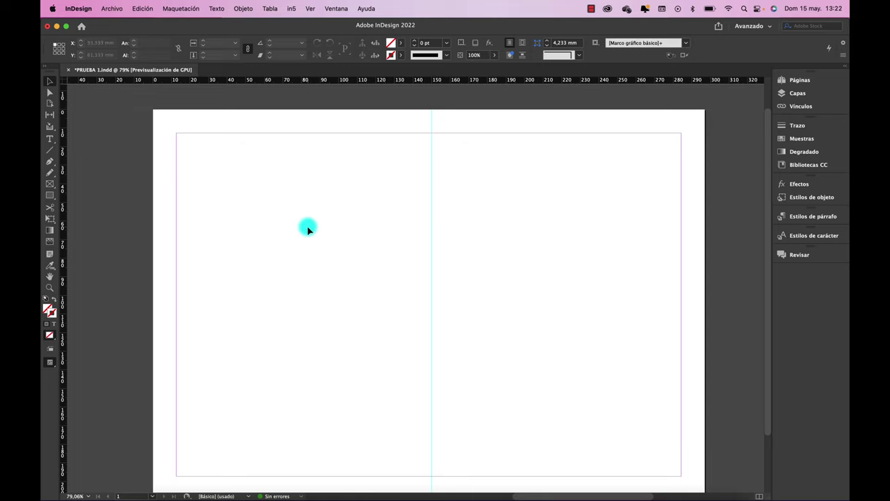
Draw a rectangular image frame about 137 × 77 mm from the upper-left margin corner to the centre guide and place the turquoise wind-turbine photo in it
left_click(50, 187)
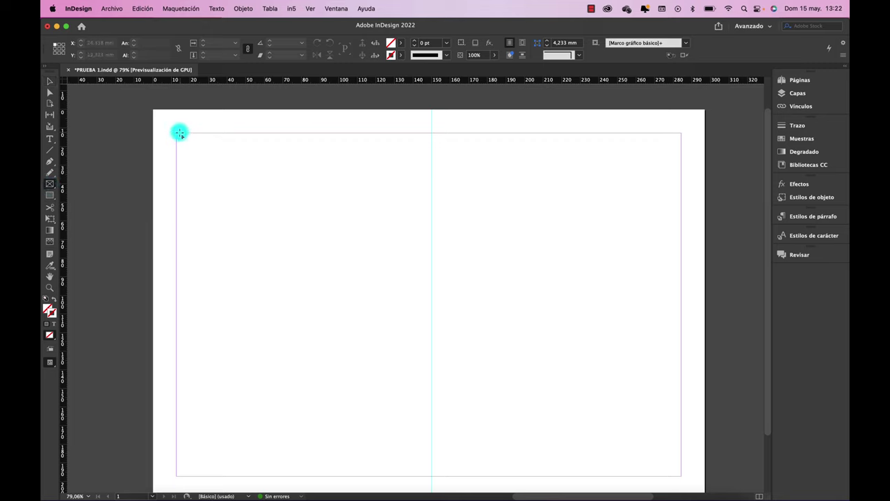
left_click_drag(176, 133, 431, 276)
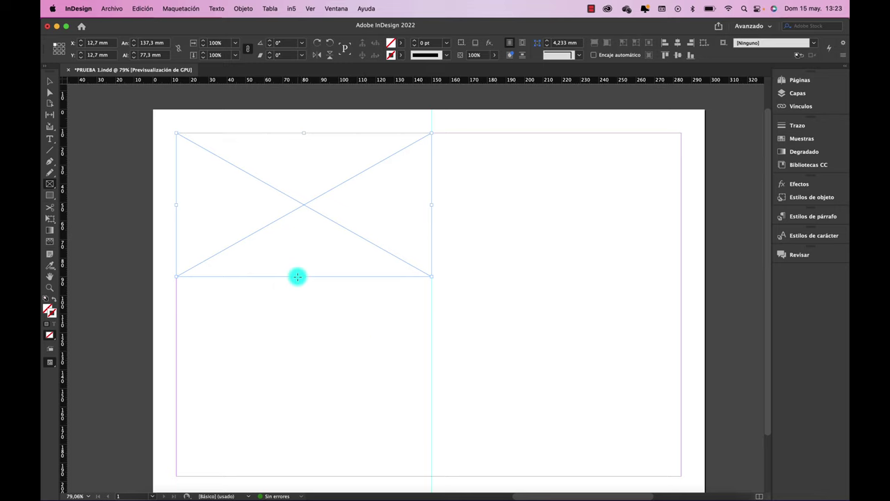
left_click(114, 13)
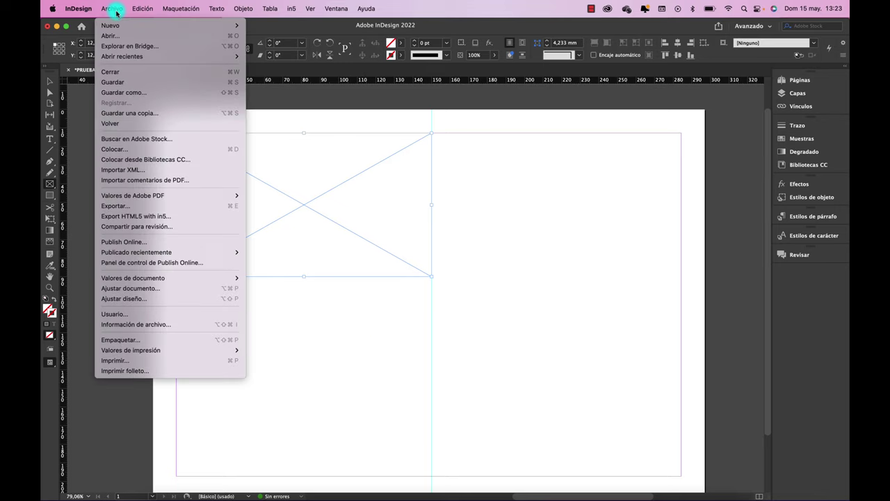
left_click(113, 153)
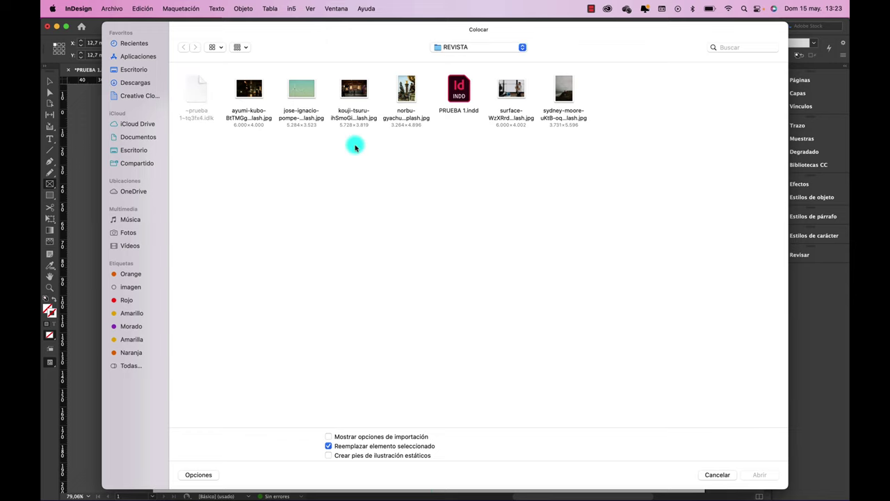
left_click(304, 89)
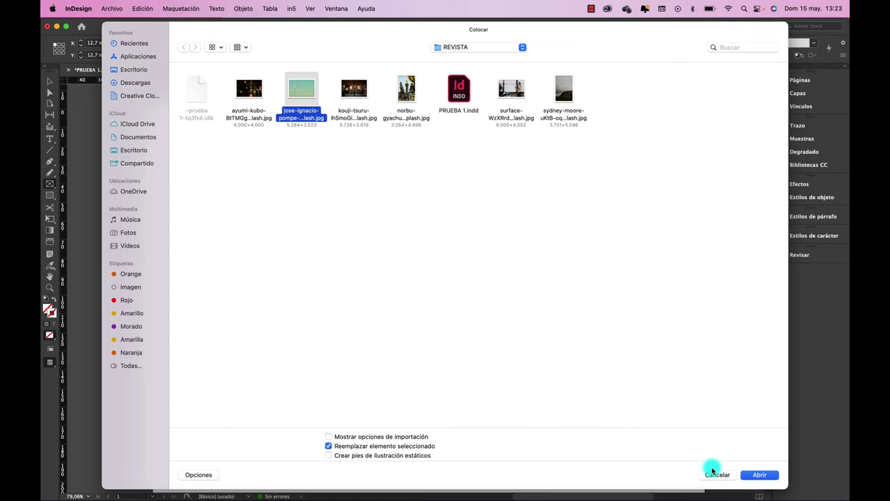
left_click(755, 475)
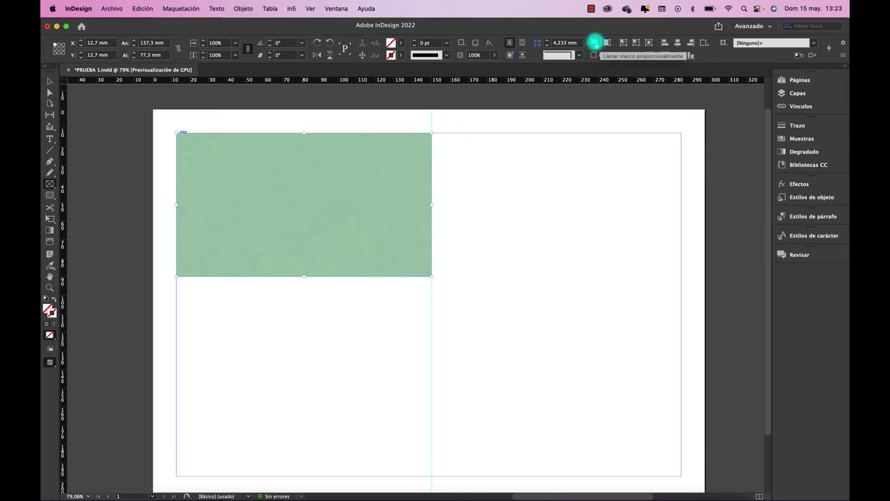
Fill the frame proportionally with the wind-turbine photo and enable automatic fitting
left_click(595, 43)
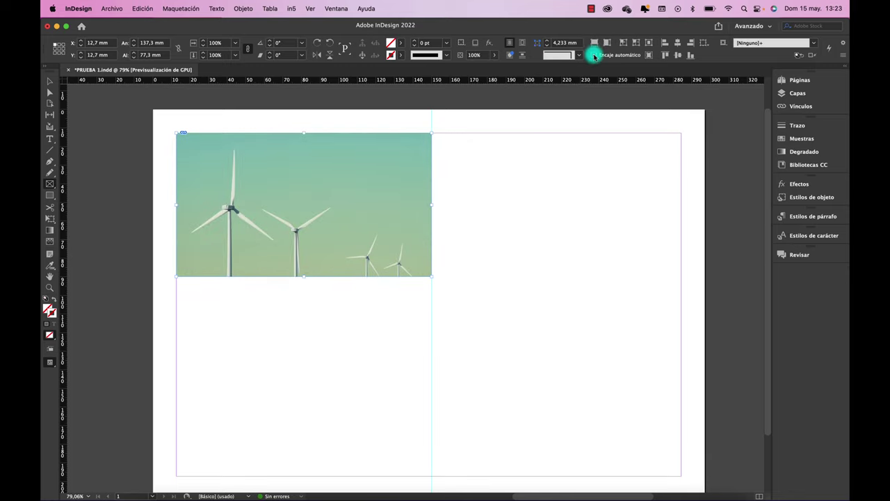
left_click(594, 55)
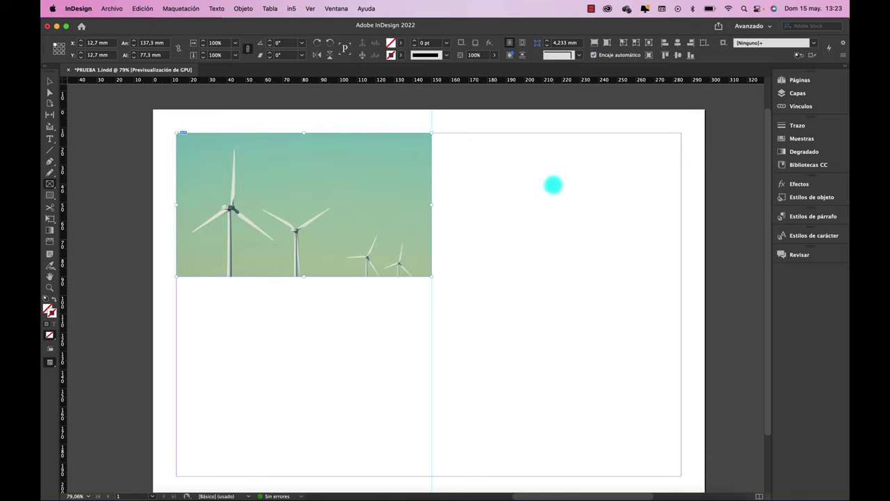
Select the photo inside its frame and shift it slightly upward without moving the frame
left_click(50, 82)
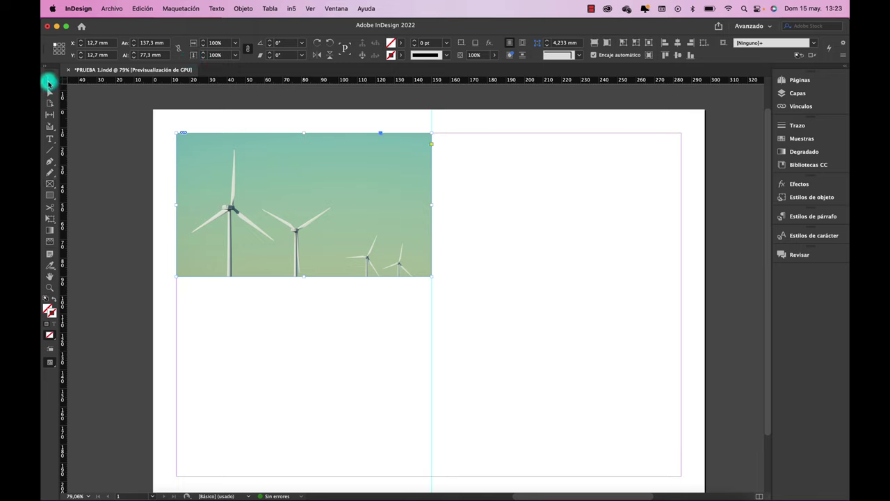
double_click(354, 233)
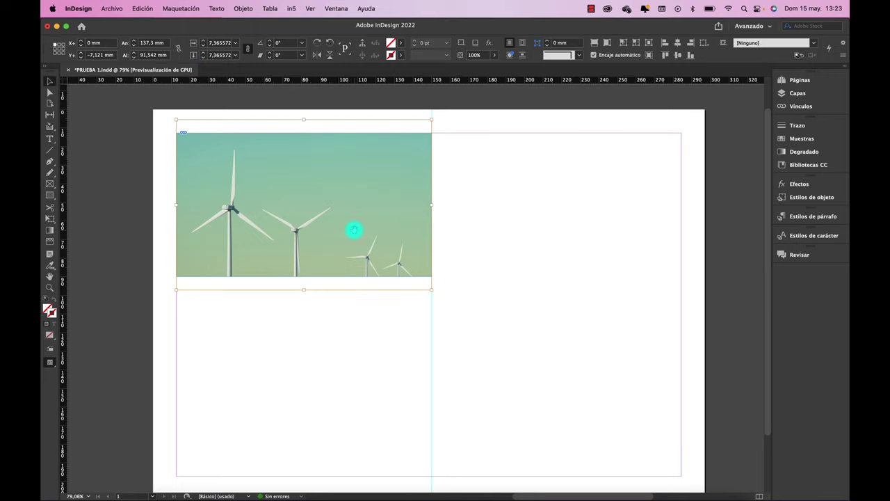
left_click(474, 254)
left_click(372, 235)
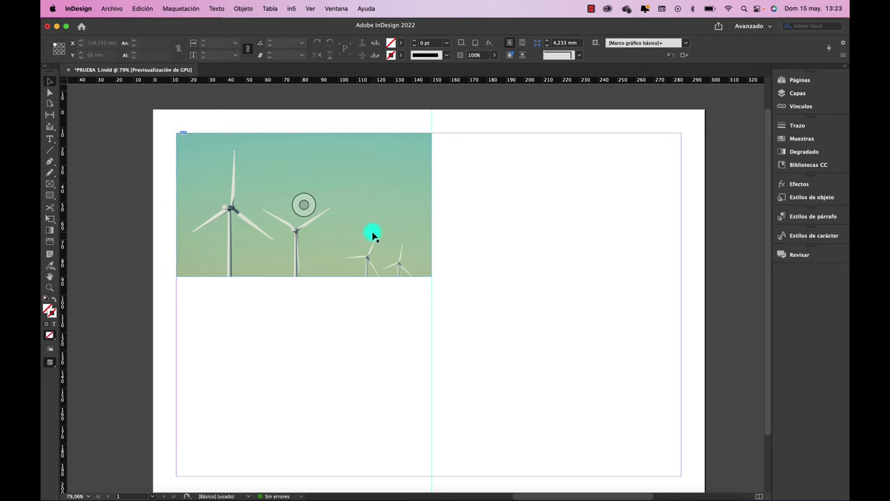
double_click(372, 232)
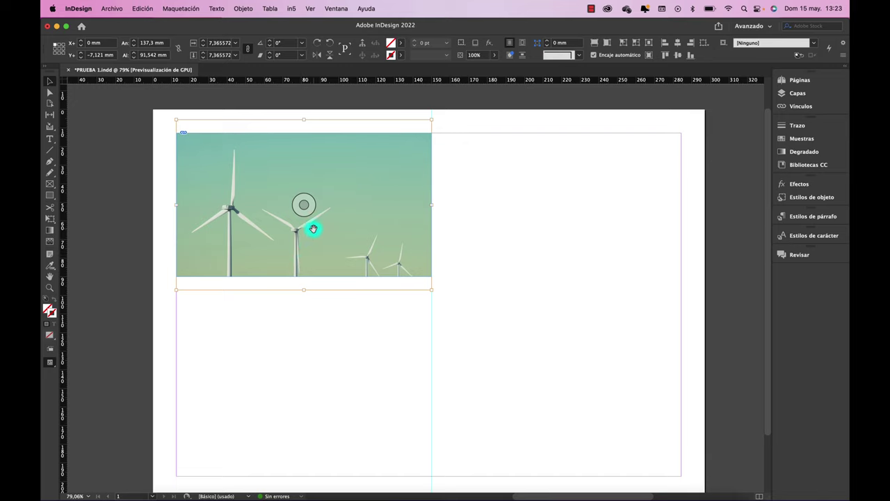
mouse_move(314, 233)
left_mouse_down()
mouse_move(318, 209)
mouse_move(314, 218)
left_mouse_up()
left_click_drag(318, 167, 318, 195)
left_click_drag(352, 232, 350, 215)
left_click(465, 256)
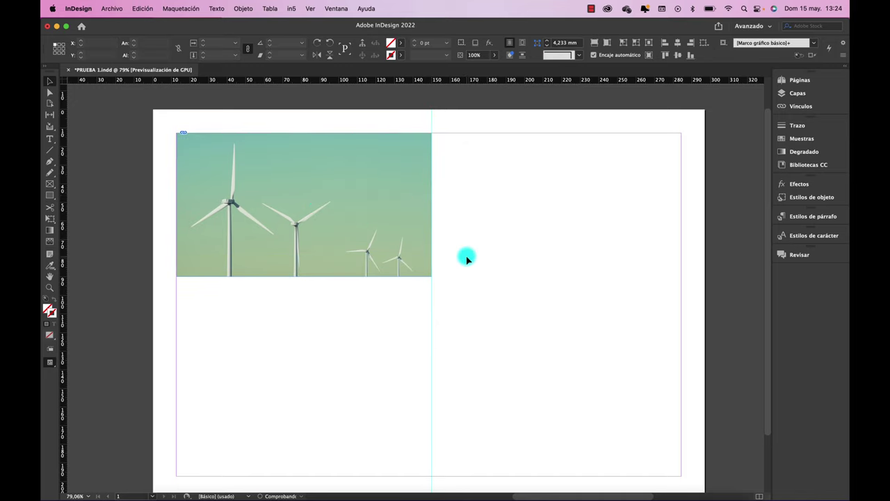
Narrow the image frame to about 71 mm and scale the photo inside it proportionally to the frame's 77.3 mm height
left_click(407, 230)
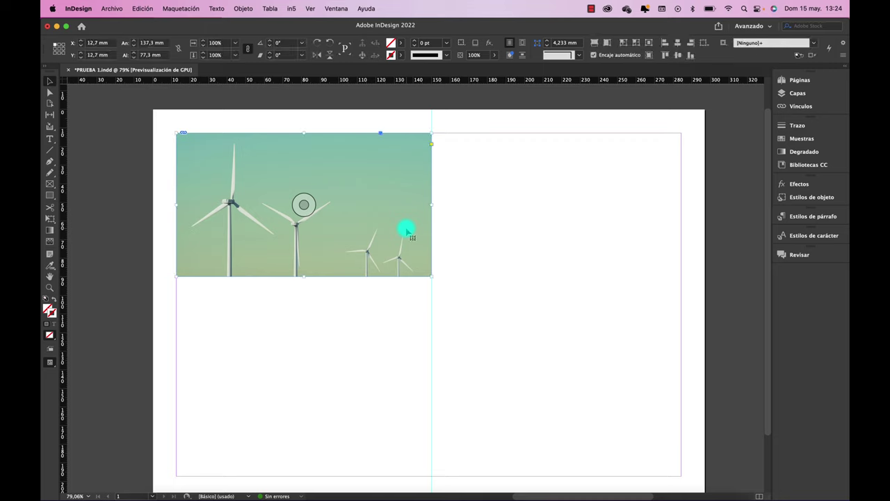
left_click_drag(432, 204, 344, 234)
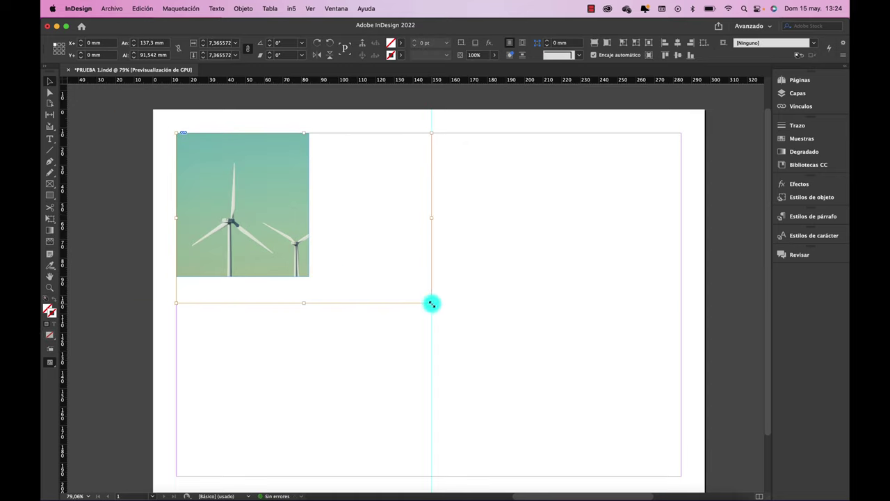
left_click_drag(431, 303, 363, 278)
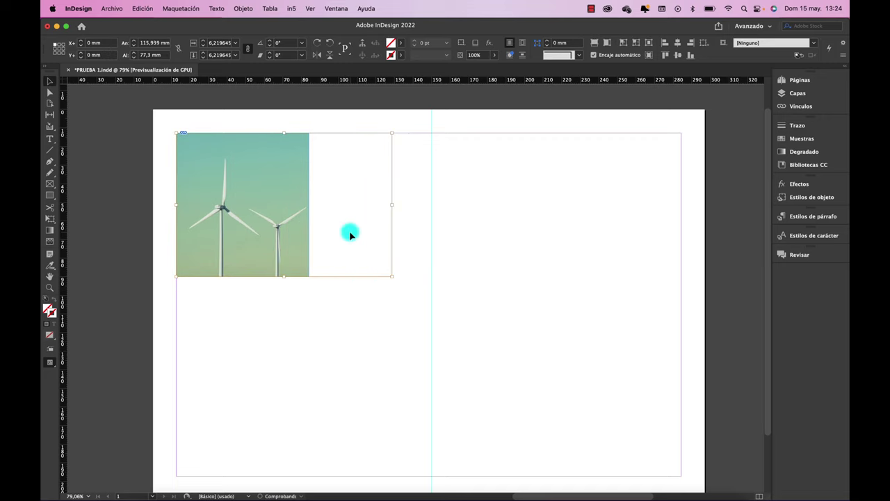
left_click(304, 290)
left_click(299, 226)
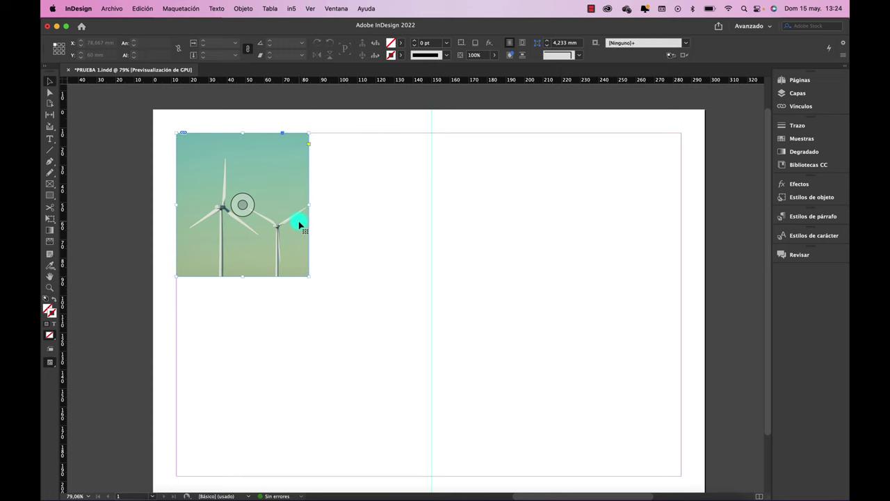
Round all four corners of the image frame to a radius of about 3.6 mm
left_click(340, 199)
scroll(340, 199, "left", 1)
scroll(340, 200, "up", 5)
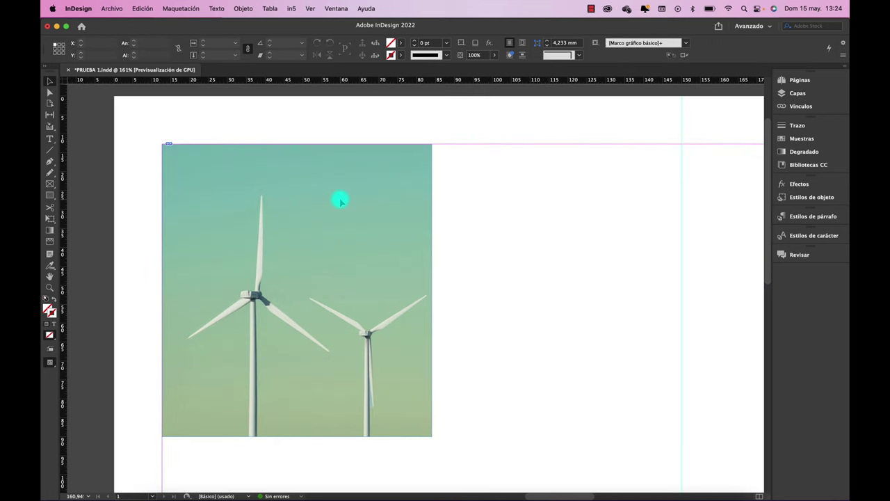
left_click(387, 180)
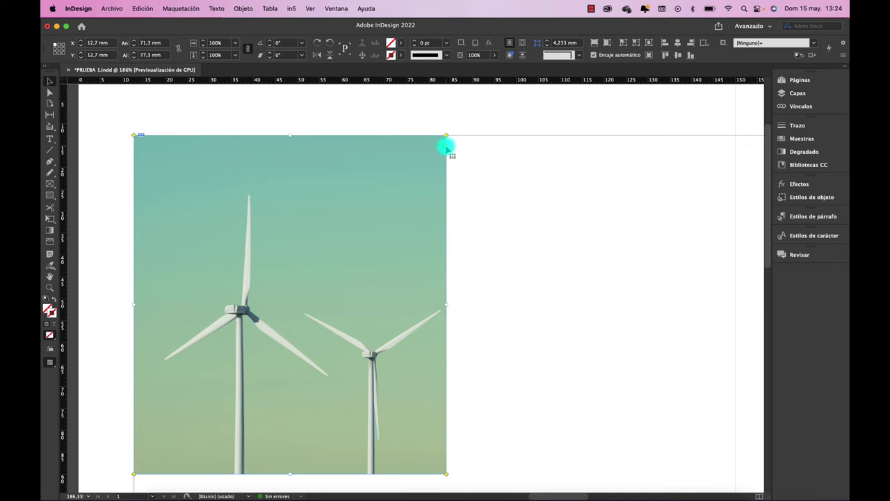
left_click_drag(447, 137, 431, 142)
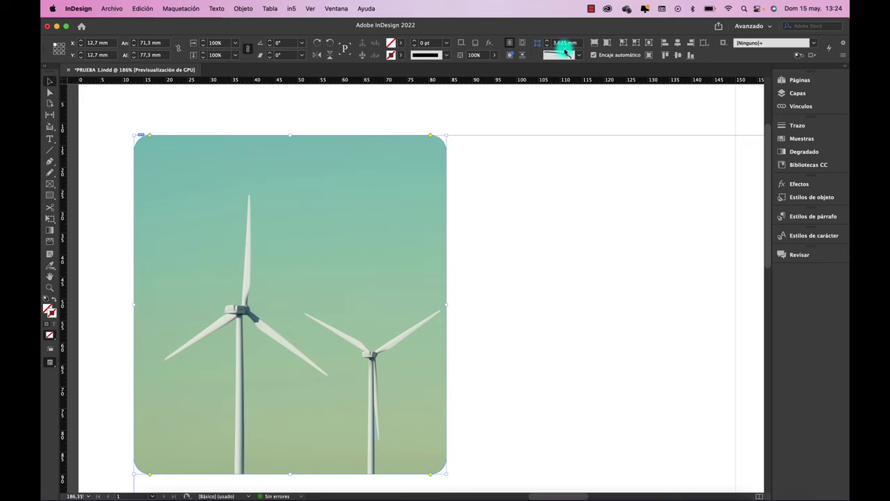
Try the Bisel, Sofisticado and Redondeado inverso corner shapes on the frame, then set the corners to Redondeado
left_click(579, 55)
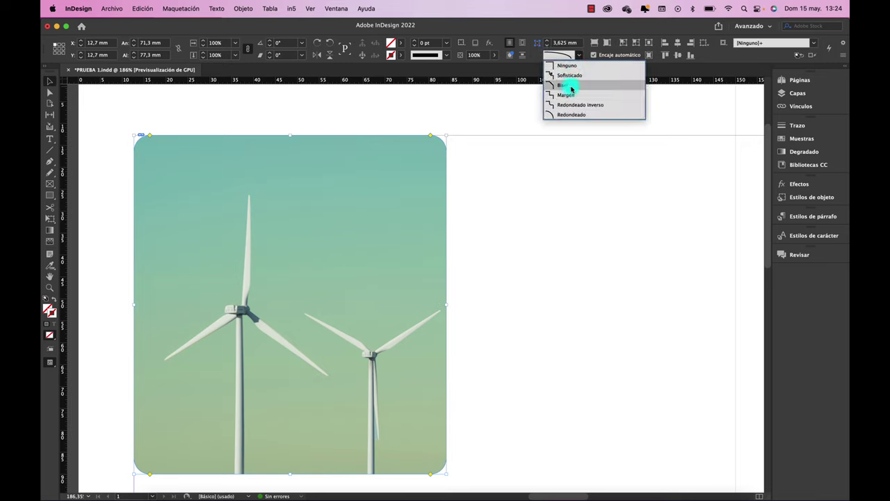
left_click(570, 88)
left_click(580, 58)
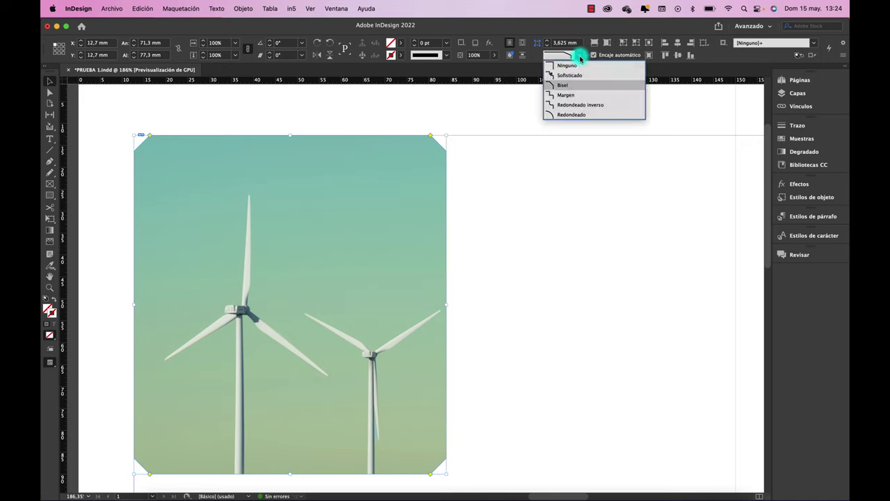
left_click(570, 75)
left_click(583, 55)
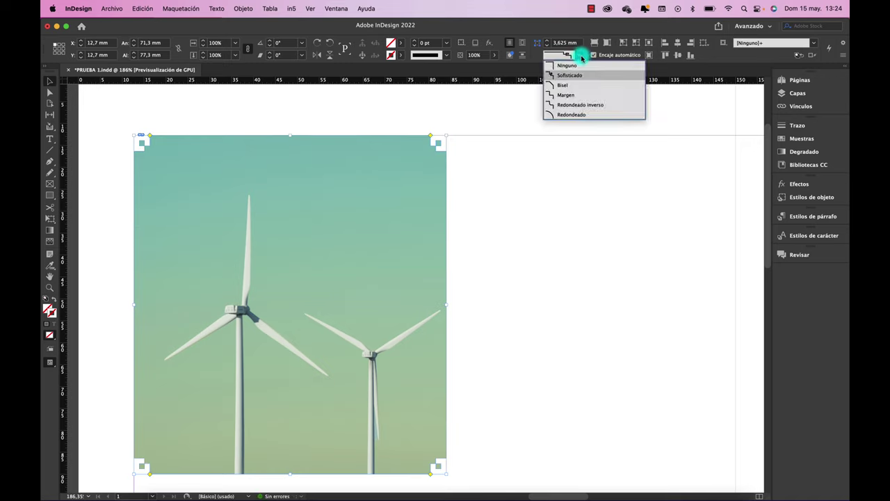
left_click(581, 105)
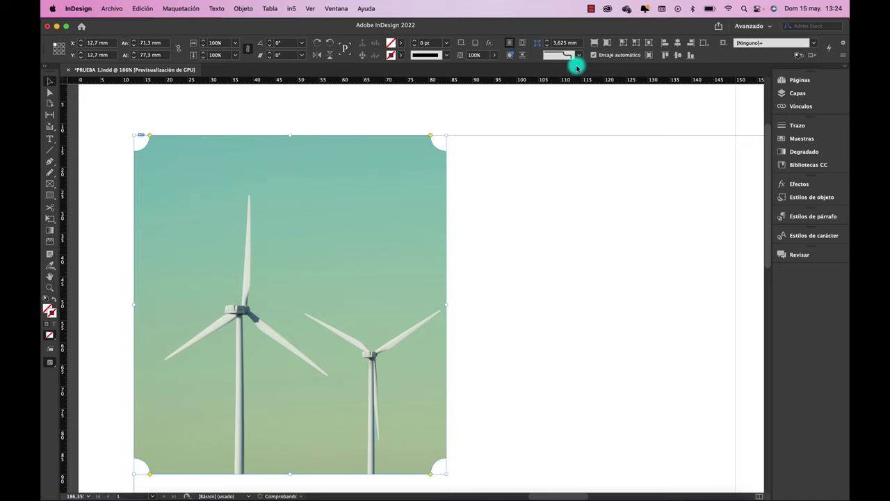
left_click(576, 57)
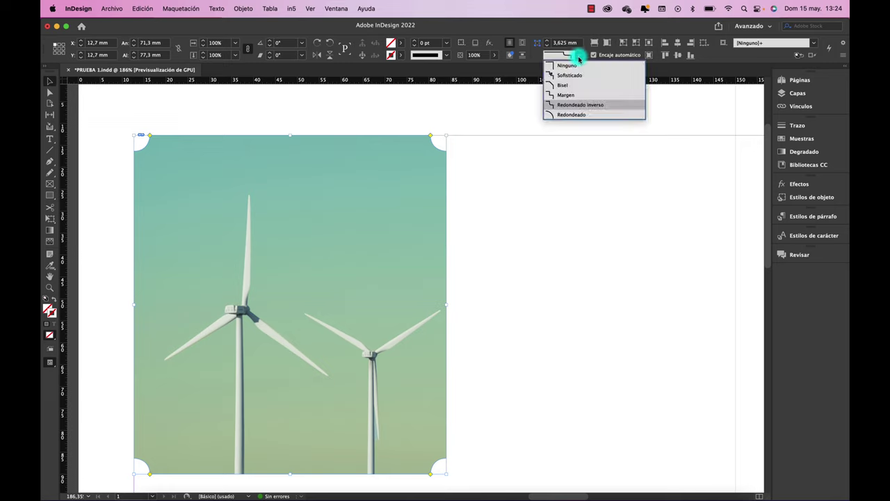
left_click(570, 114)
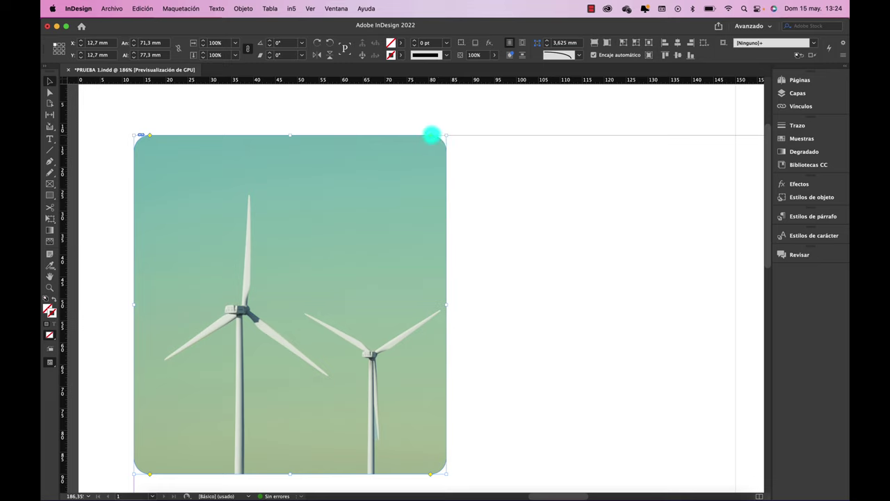
Reduce the image frame's corner radius to 0 mm and deselect the frame
left_click_drag(431, 134, 465, 133)
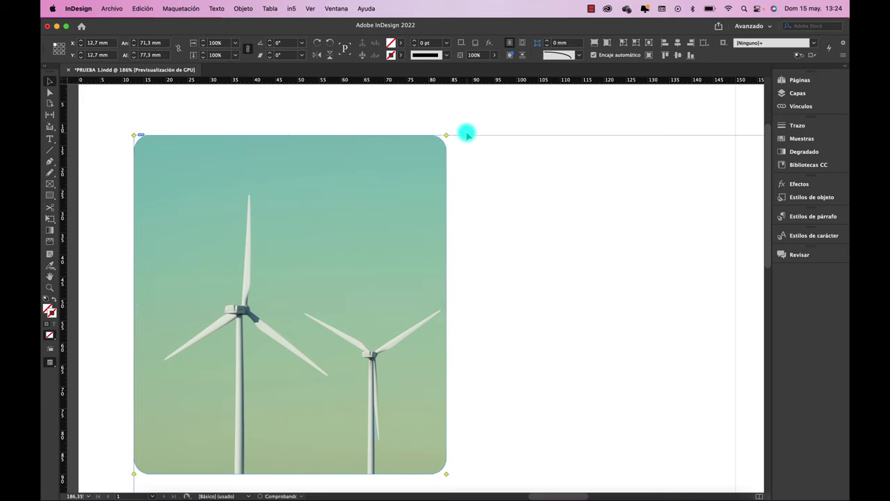
left_click(496, 213)
key("super+0")
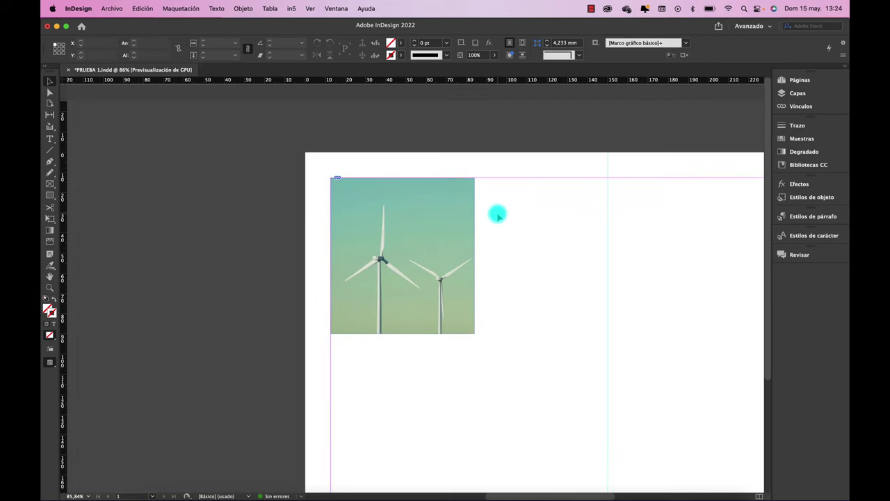
Delete the wind-turbine image together with its frame from the page
scroll(498, 215, "right", 5)
scroll(497, 215, "down", 1)
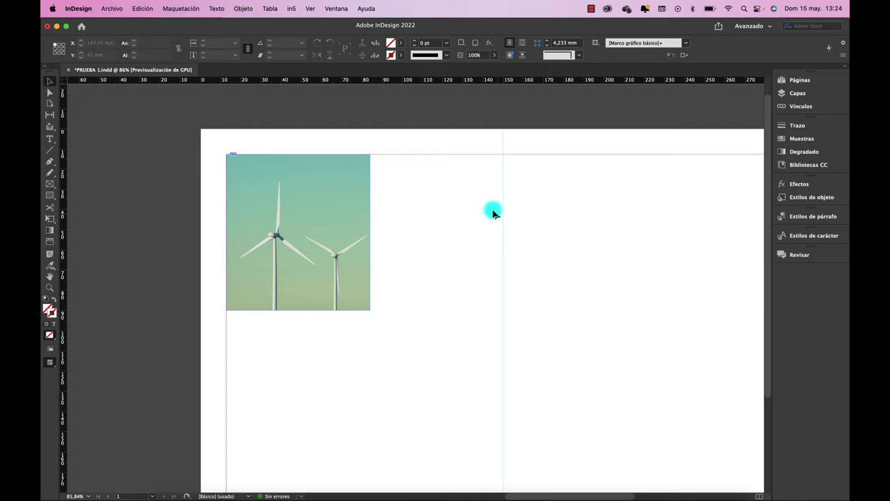
left_click(353, 286)
key("BackSpace")
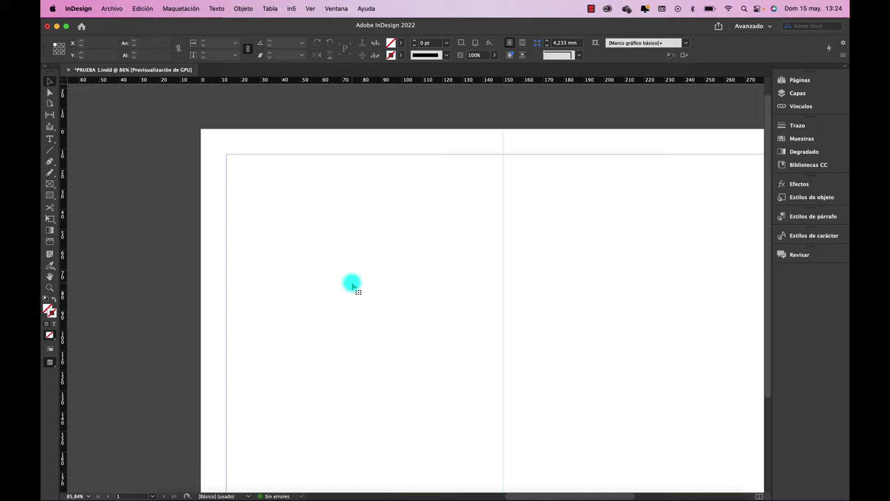
Load the first four JPG images of the REVISTA folder together for placing on the page
left_click(113, 9)
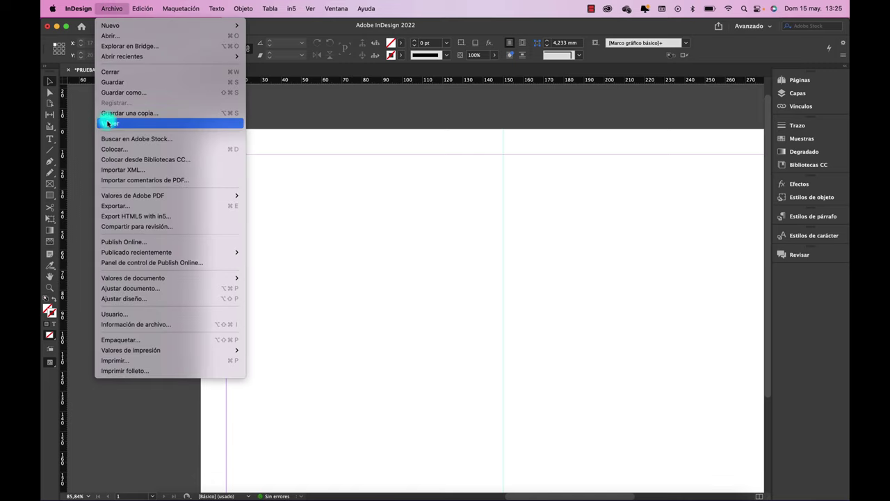
left_click(125, 151)
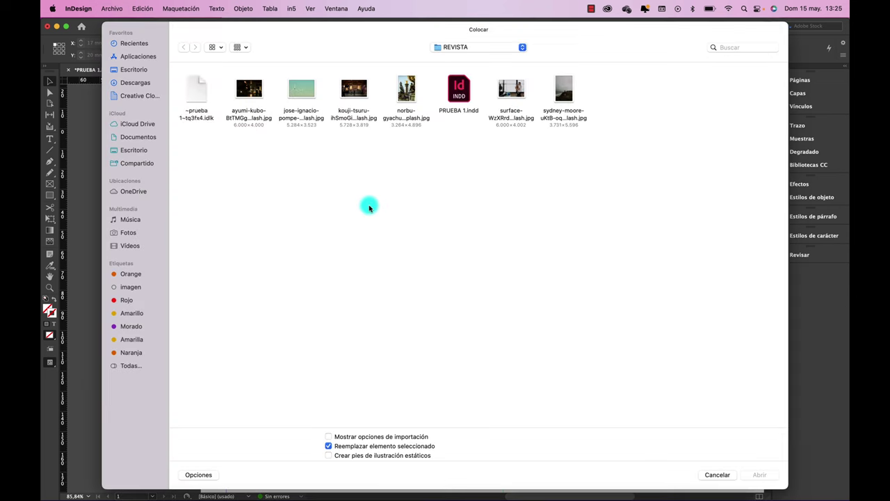
left_click(254, 94)
left_click(292, 96, "super")
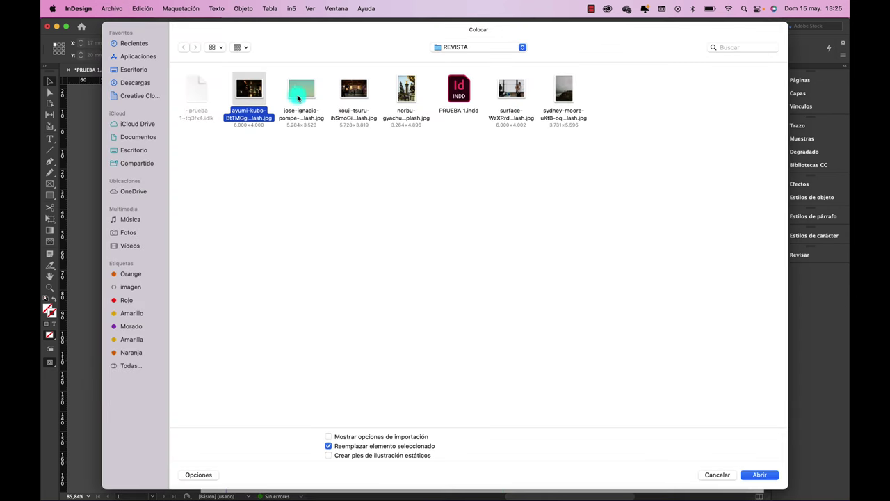
left_click(347, 94, "super")
left_click(409, 96, "super")
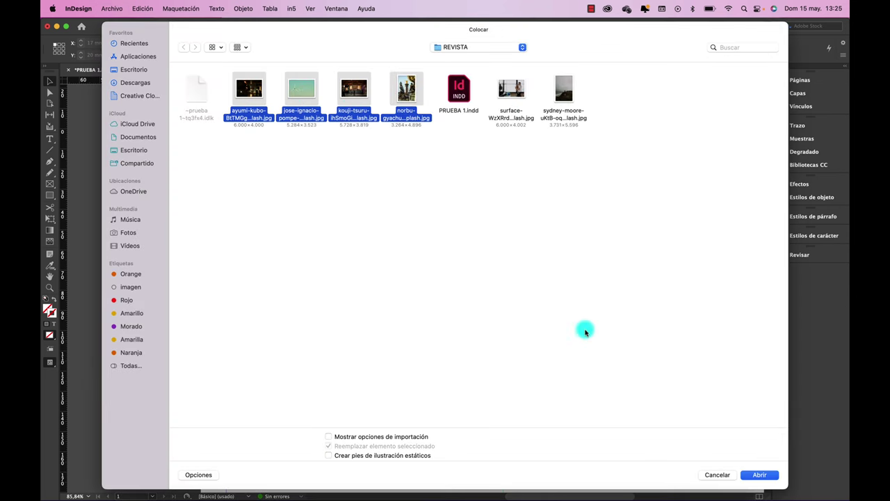
left_click(757, 474)
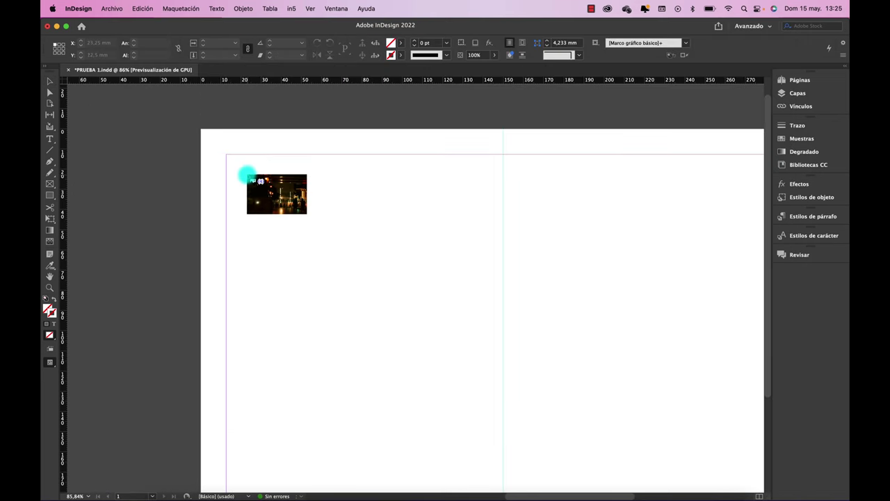
Choose the golden-statue image among the loaded ones and place it at the page's upper-left margin corner, about 46 mm wide and 69 mm high
scroll(251, 178, "up", 3)
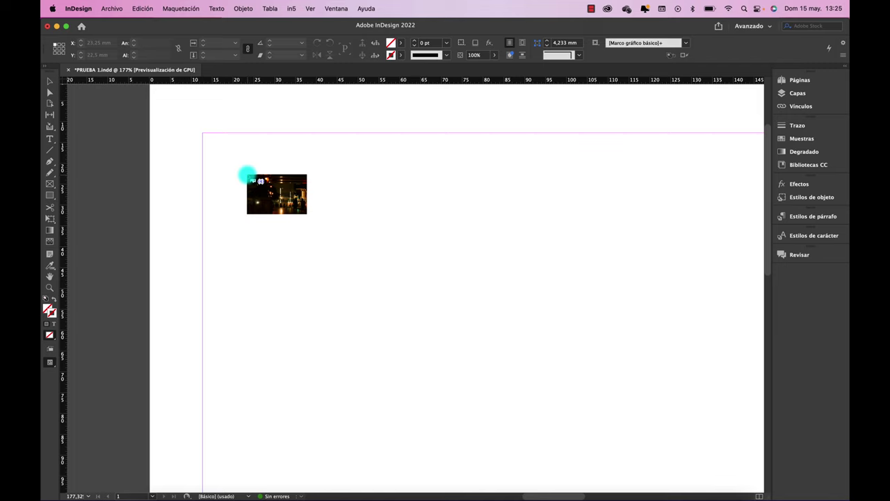
scroll(247, 176, "down", 1)
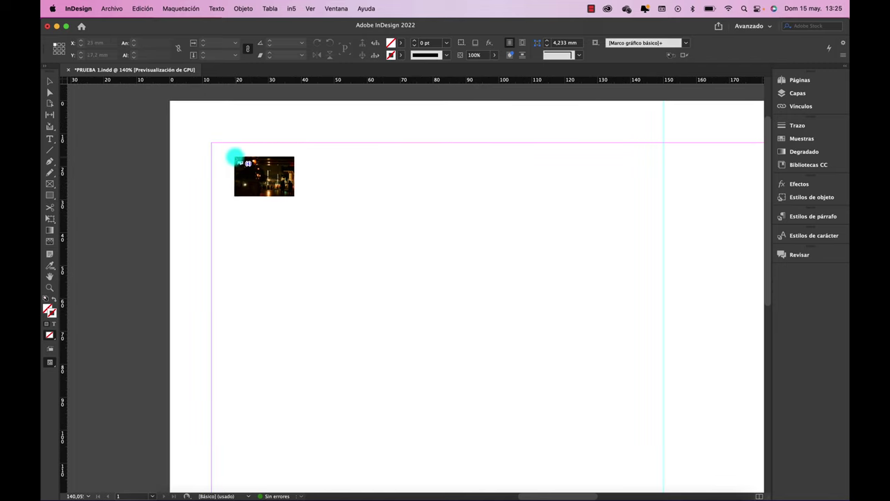
key("Escape")
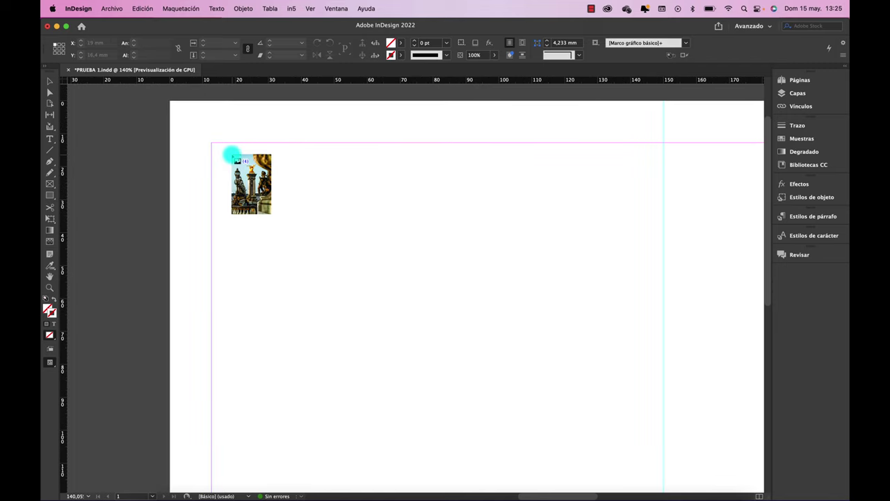
key("Right")
key("Right")
key("Right")
key("Right")
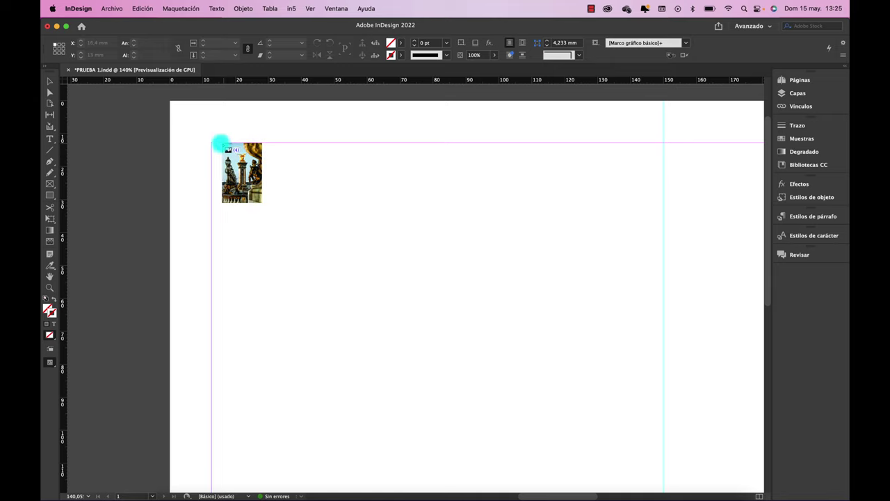
left_click_drag(212, 144, 382, 354)
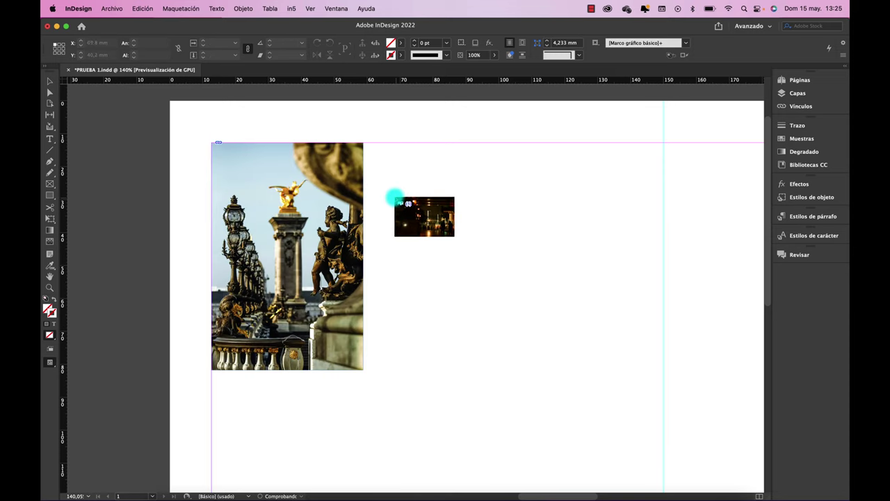
Place the night-street, wind-turbine and restaurant images beside the statue image, making the restaurant image about 60.6 by 40.4 mm
left_click_drag(369, 144, 563, 280)
key("Escape")
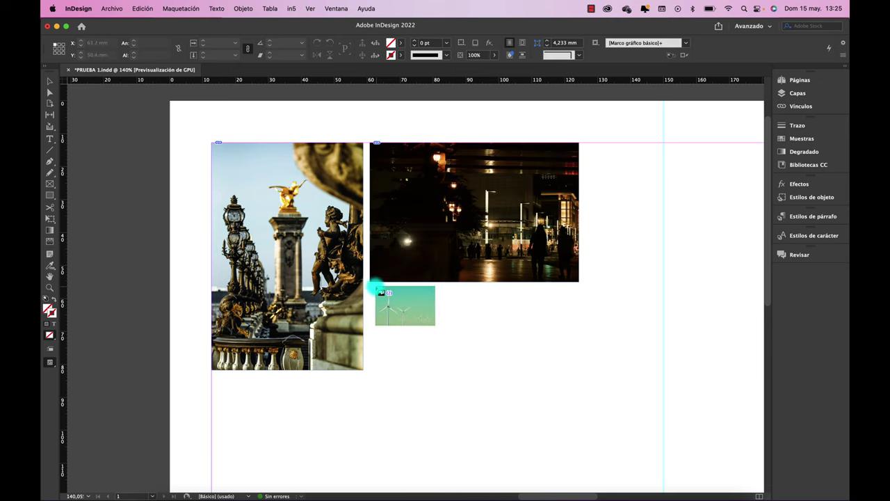
left_click_drag(370, 291, 576, 439)
key("Escape")
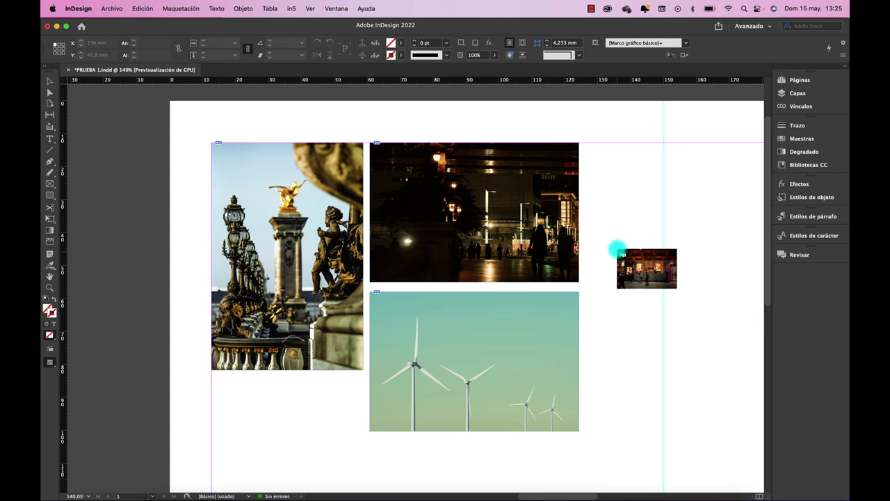
left_click_drag(583, 144, 763, 277)
scroll(609, 336, "down", 5)
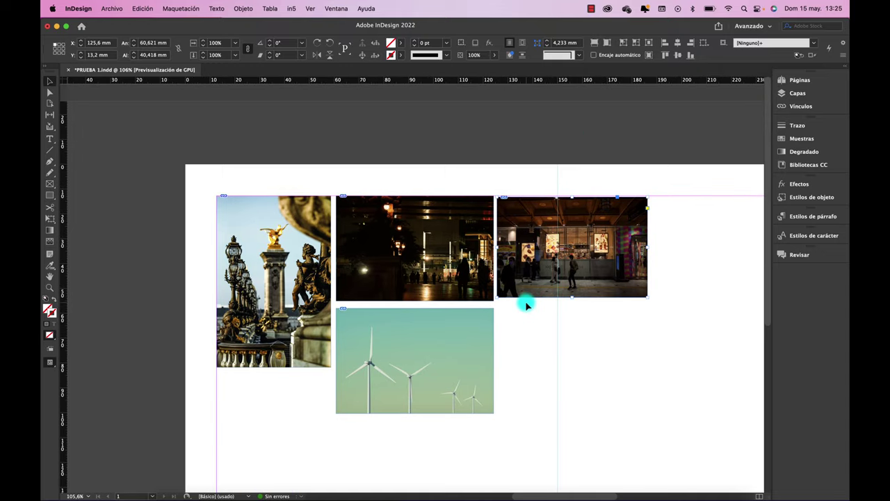
Select all four placed images and delete them from the page
left_click(294, 350)
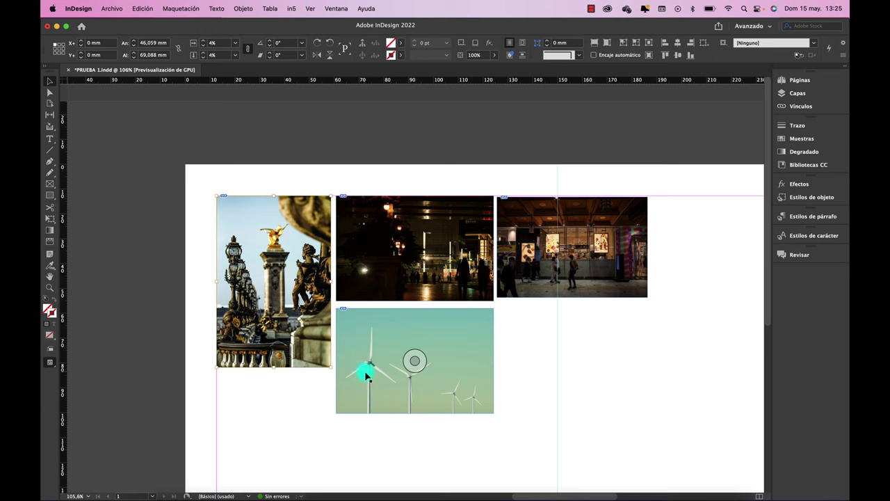
left_click(423, 284)
left_click(572, 248)
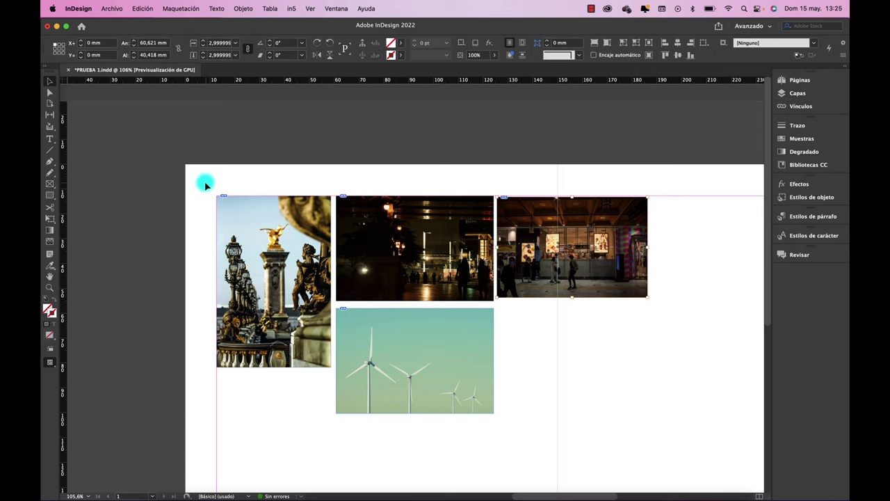
left_click_drag(205, 183, 666, 439)
key("Delete")
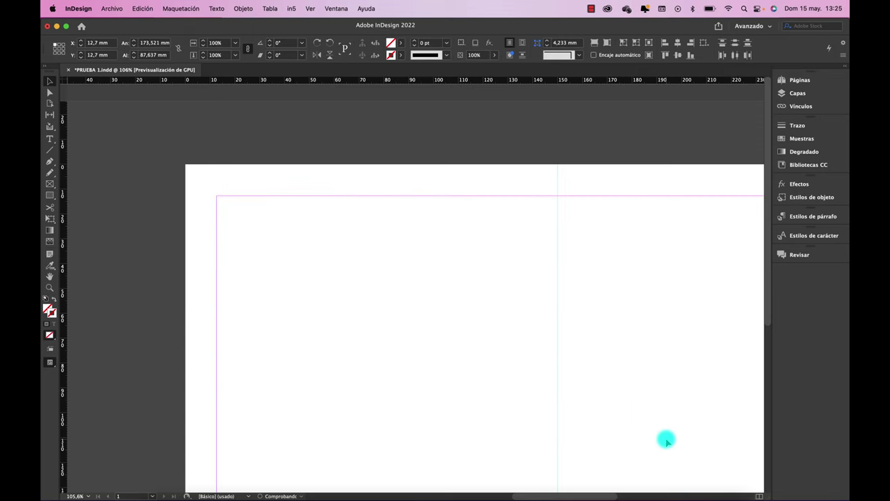
Draw a grid of rectangular frames, four columns by two rows, from the margin corner to the vertical guide, about 137.3 by 107.9 mm
scroll(543, 353, "down", 4)
scroll(543, 354, "right", 2)
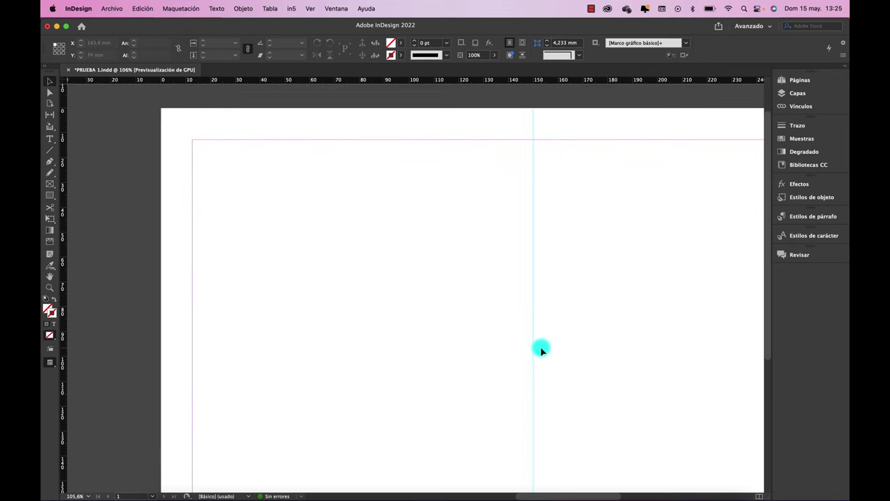
left_click(50, 185)
left_click(50, 184)
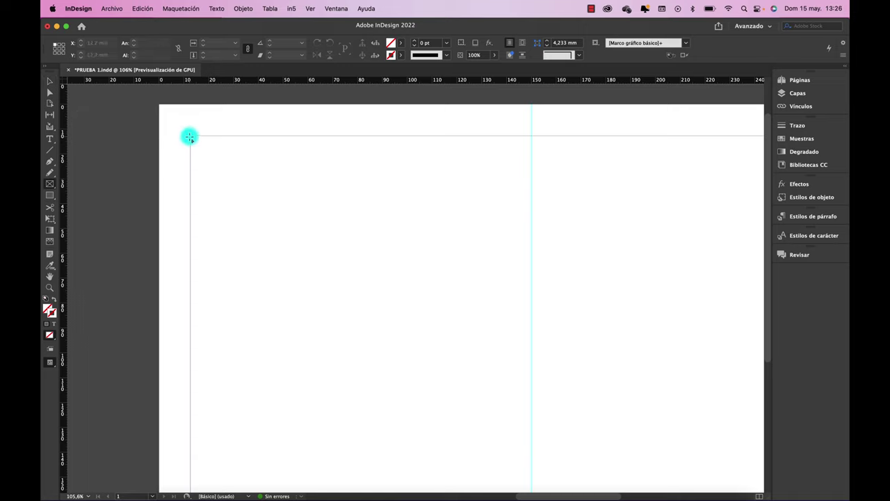
left_click_drag(189, 134, 531, 404)
key("Right")
key("Right")
key("Right")
key("Right")
key("Left")
key("Up")
key("Up")
key("Up")
key("Down")
key("Down")
key("Down")
key("Up")
key("Up")
key("Down")
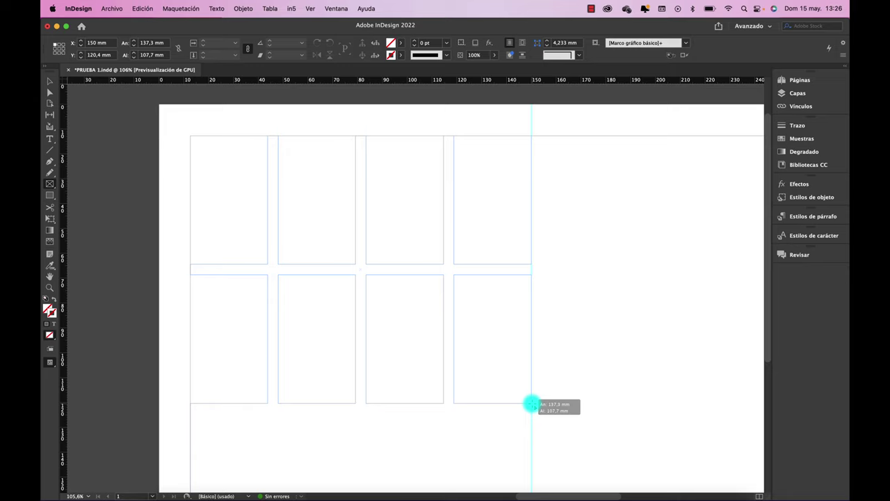
left_click_drag(531, 404, 531, 405)
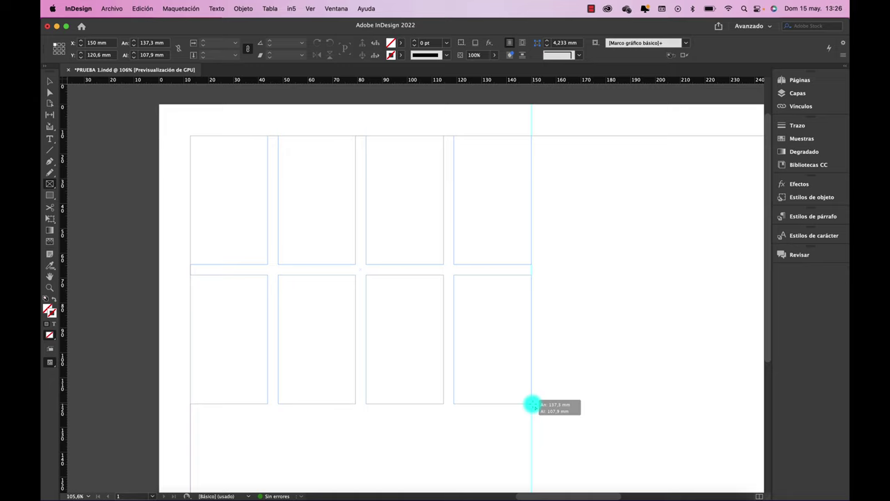
Reduce the frame grid to three columns by two rows and finish drawing it
key("Left")
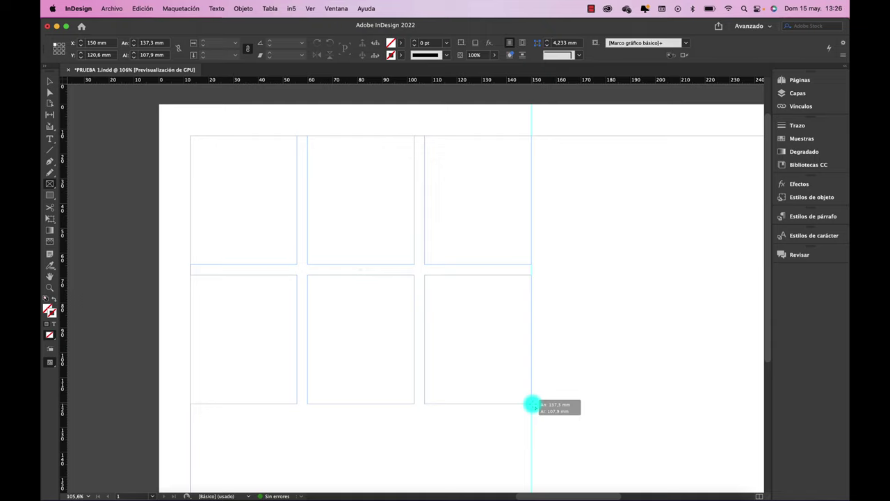
key("Down")
key("Up")
left_click_drag(532, 405, 532, 404)
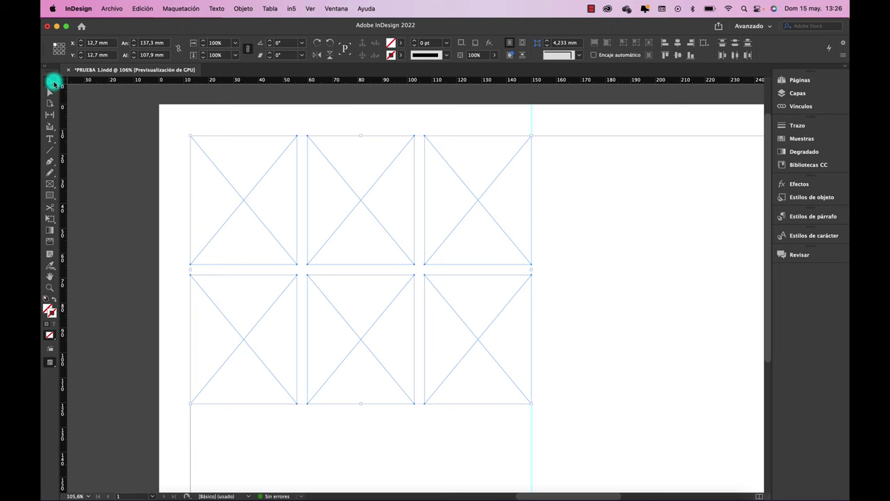
Load all six JPG images of the REVISTA folder together for placing, leaving out the PRUEBA 1.indd file
left_click(111, 8)
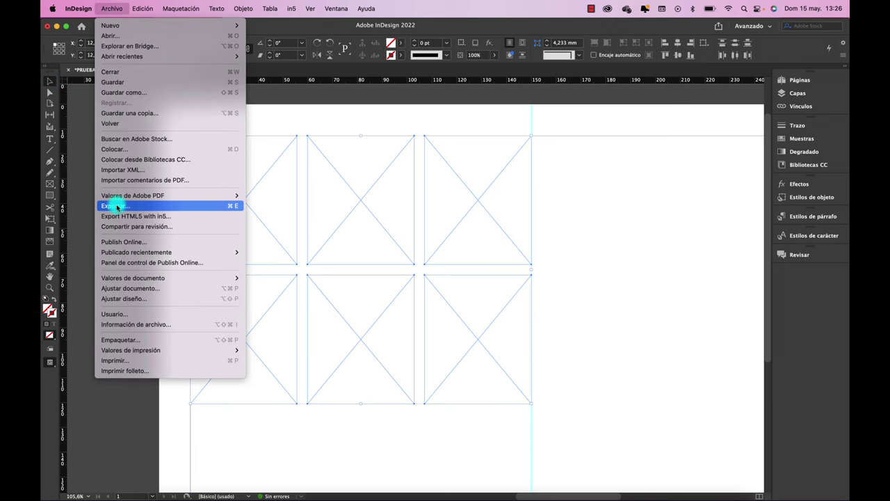
left_click(117, 149)
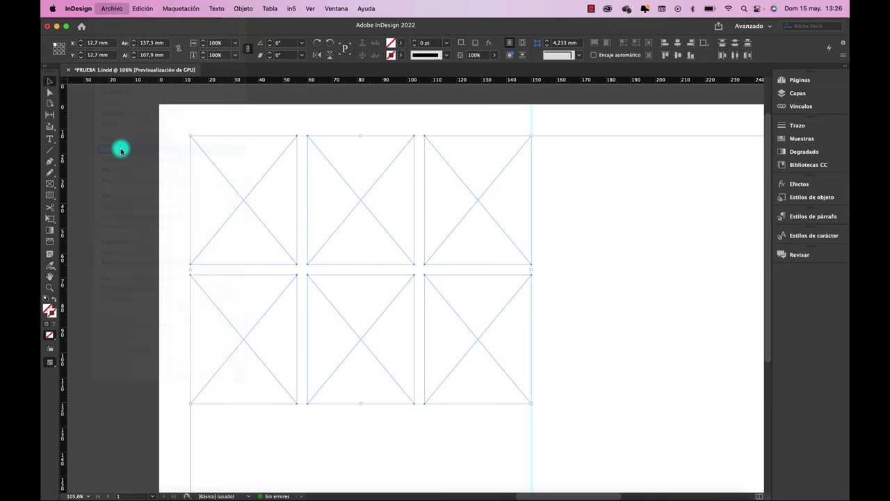
left_click(253, 91)
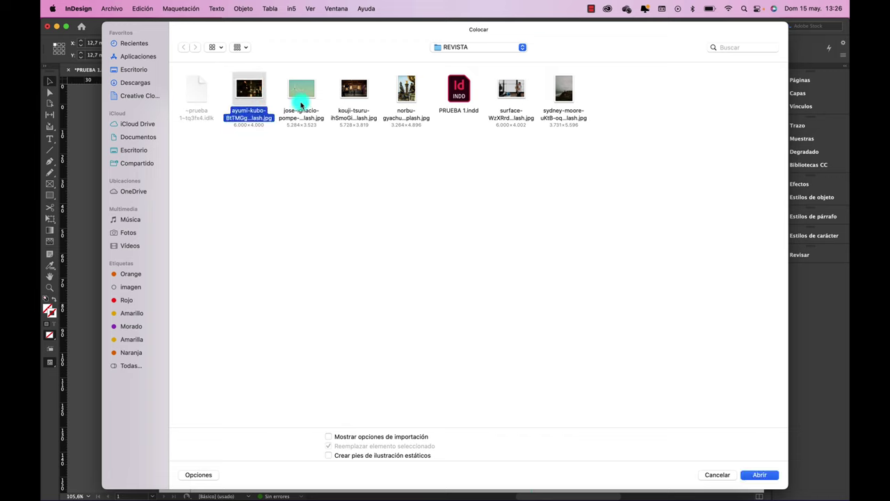
left_click(306, 97, "shift")
left_click(351, 87, "shift")
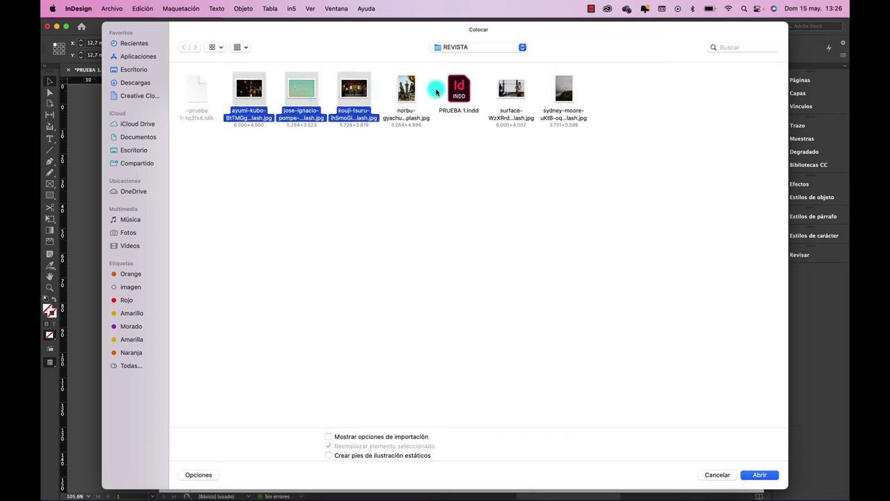
left_click(415, 89, "shift")
left_click(490, 86, "shift")
left_click(566, 90, "shift")
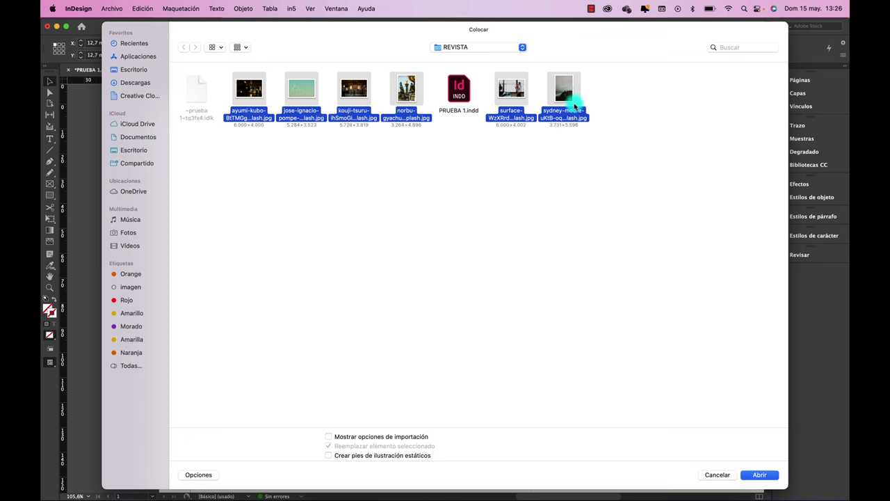
left_click(769, 475)
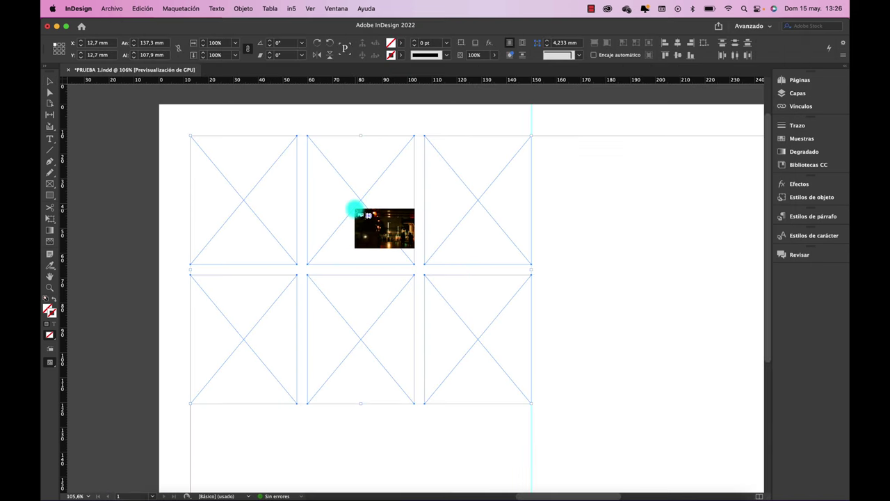
Cycle the loaded images to the coast landscape, then place it and the night-street image in the first two upper frames
key("Right")
key("Right")
key("Right")
key("Right")
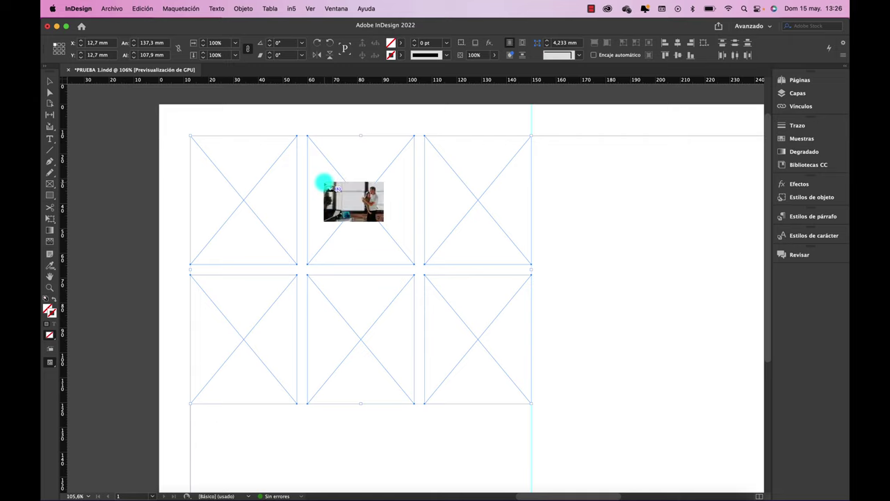
key("Right")
key("Right")
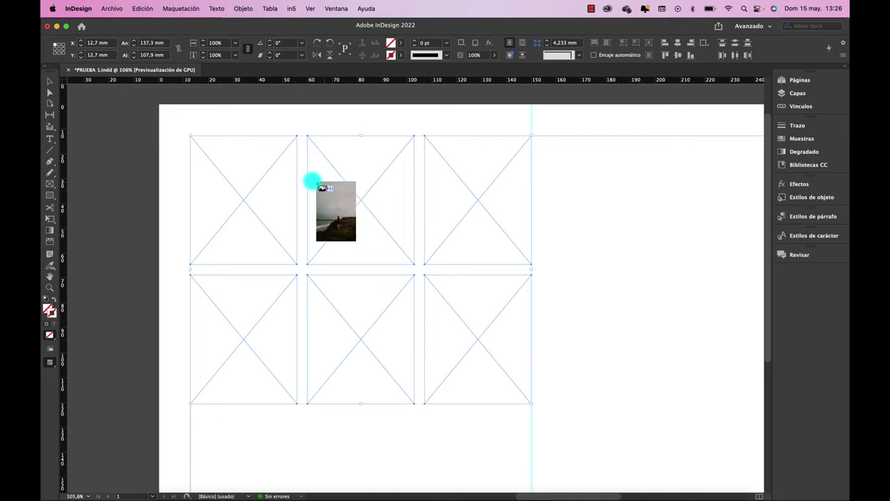
key("Left")
left_click(323, 153)
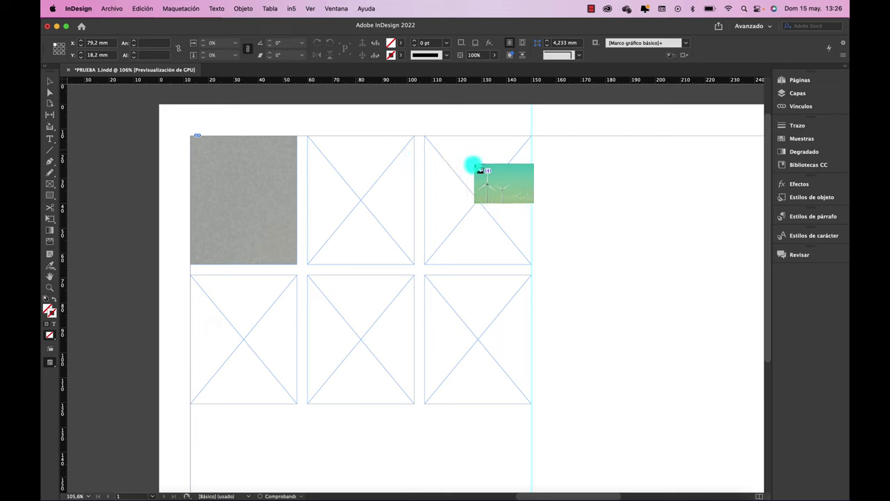
Place the wind-turbine image in the third upper frame and the restaurant, statue and office images in the lower frames from right to left
left_click(480, 160)
left_click(463, 303)
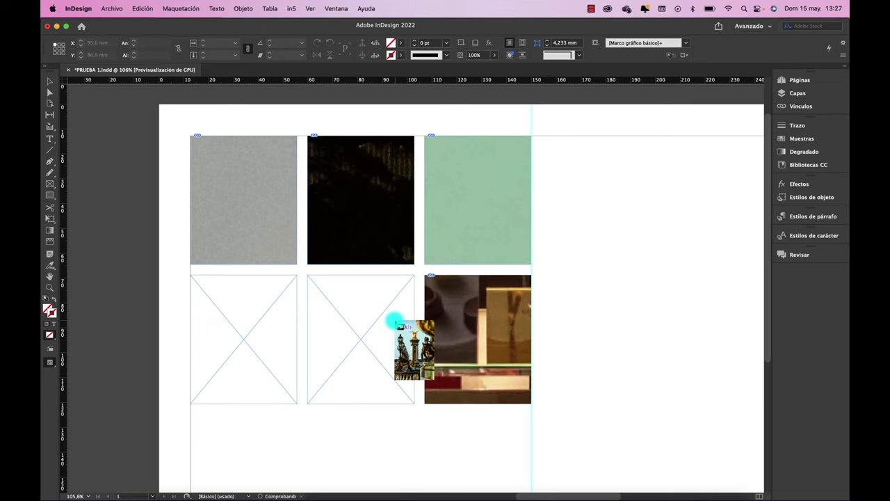
left_click(369, 323)
left_click(281, 322)
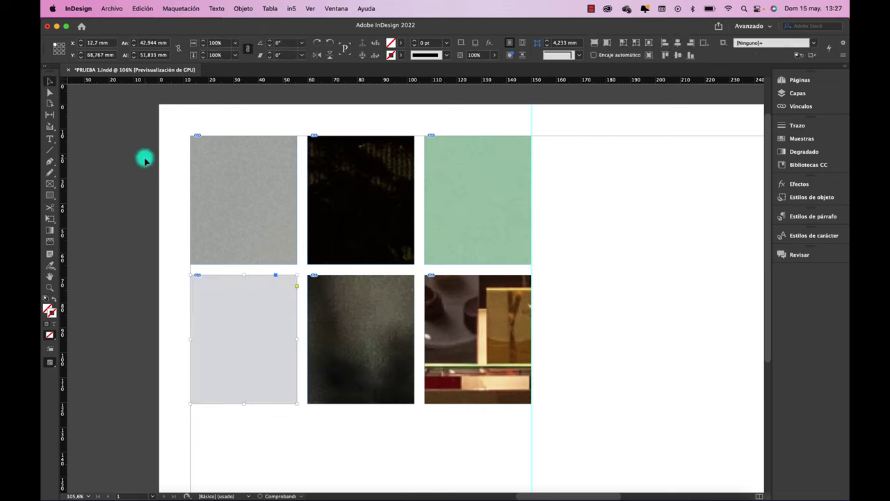
Fill all six frames proportionally with their images, enable Encaje automático for them and deselect the frames
left_click_drag(175, 122, 550, 421)
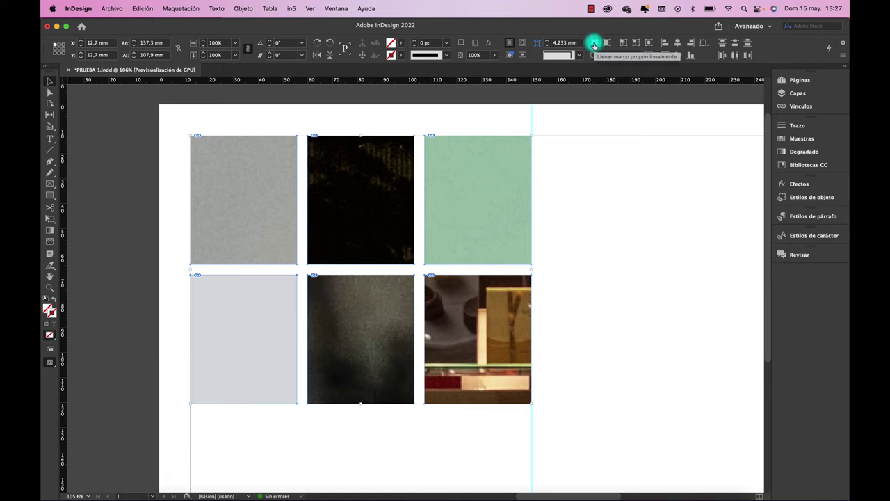
left_click(594, 44)
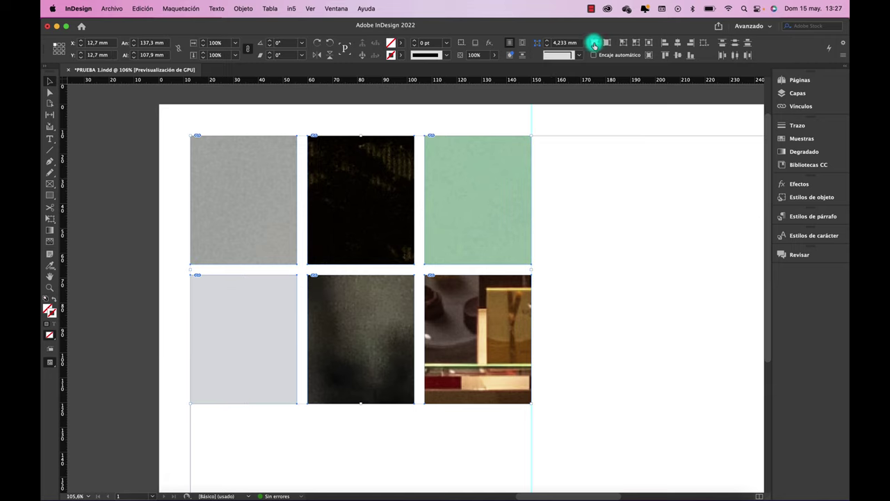
left_click(594, 44)
left_click(593, 54)
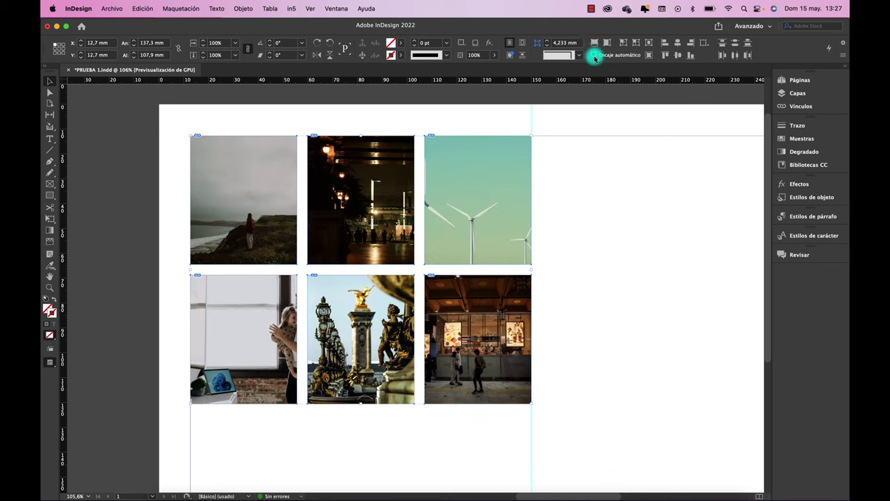
left_click(580, 265)
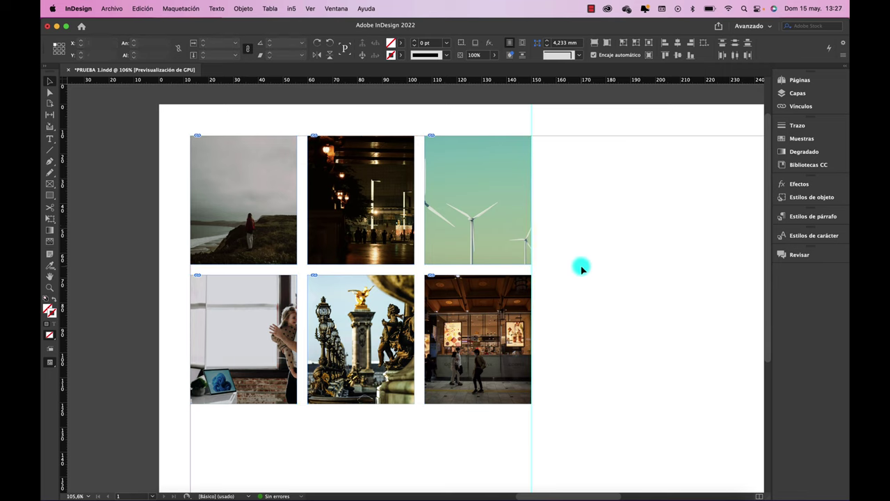
Shift the wind-turbine image about 15 mm to the left inside its frame to reframe the turbines
left_click(517, 188)
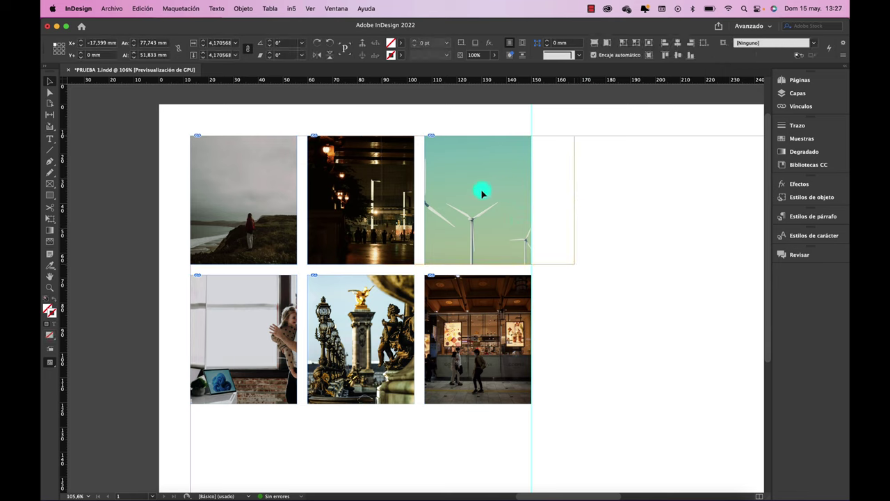
left_click_drag(492, 192, 454, 193)
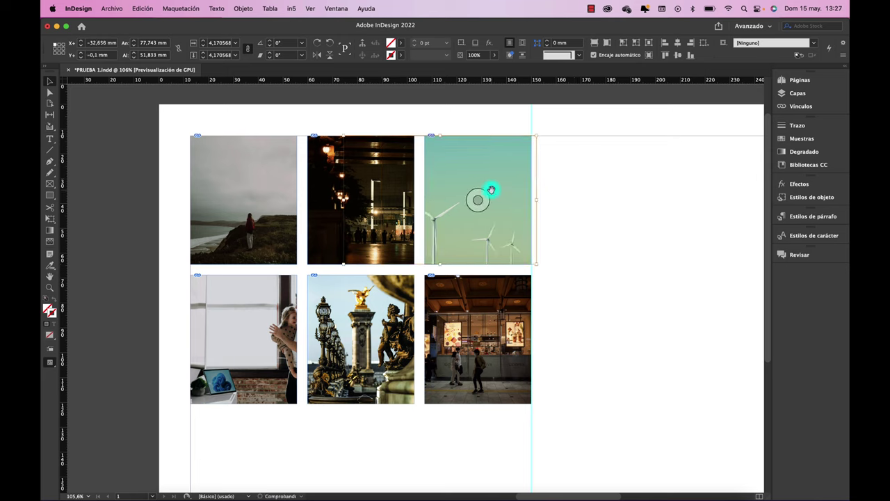
left_click(474, 323)
left_click(361, 379)
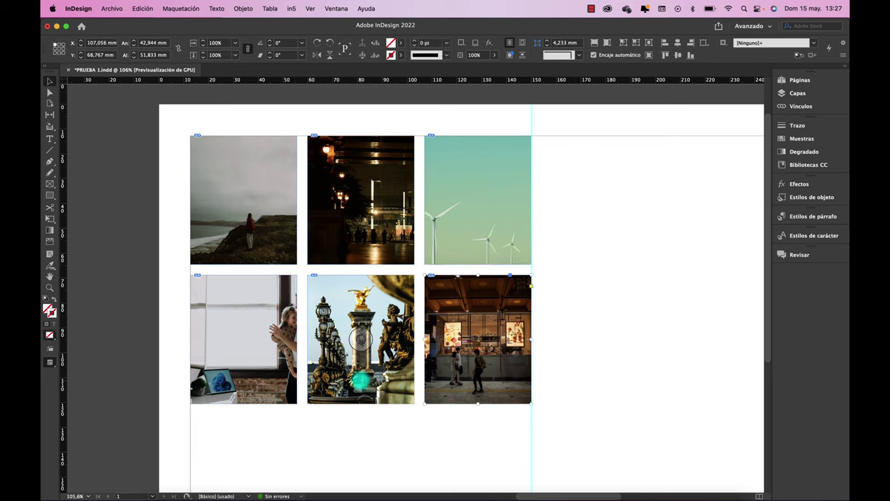
Deselect the frames and use the Gap tool to shift the gap between the first and second image columns about 3 mm left
left_click(584, 347)
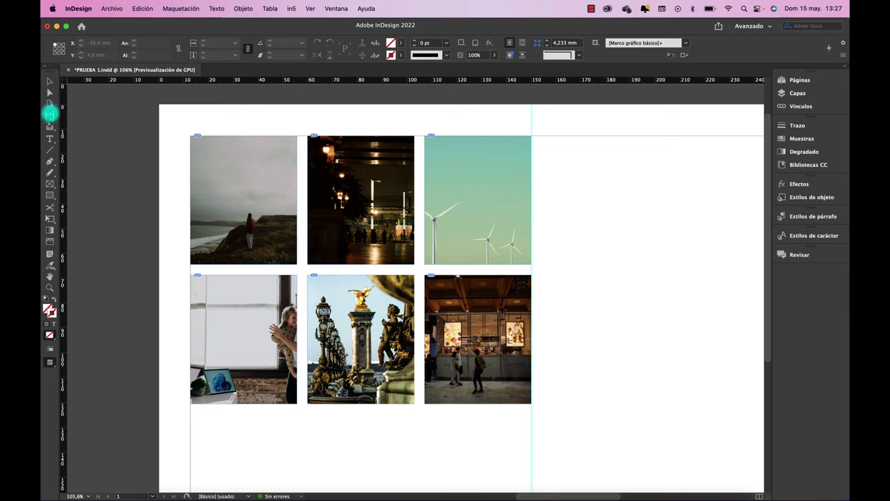
left_click(49, 114)
left_click(304, 196)
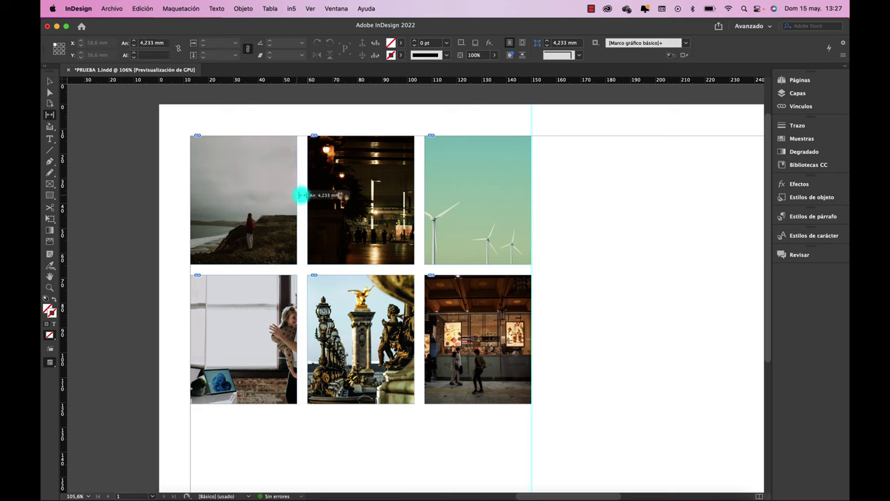
left_click_drag(311, 203, 254, 200)
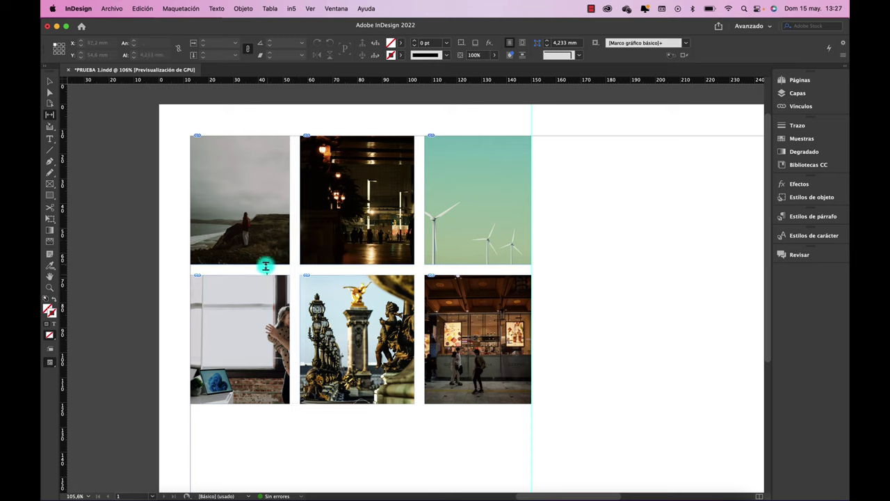
Move the gap between the two image rows about 21 mm down and extend the lower row's bottom edges about 47 mm down
left_click_drag(260, 270, 257, 321)
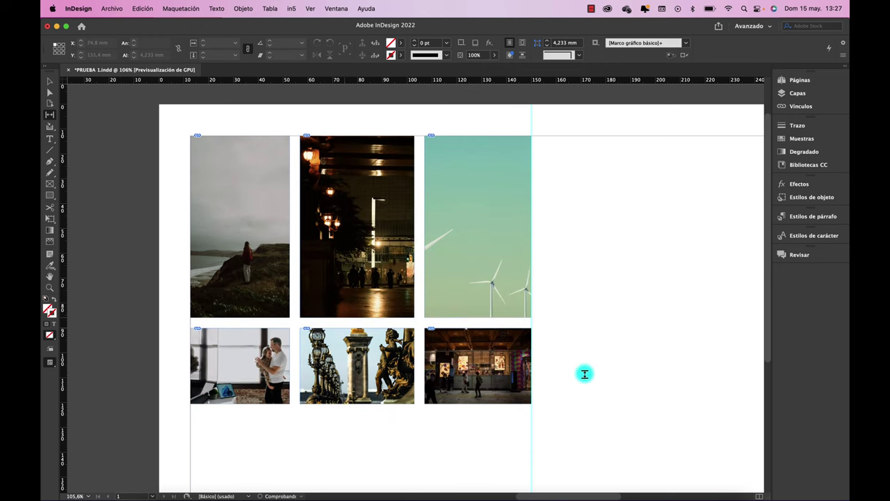
scroll(584, 374, "down", 5)
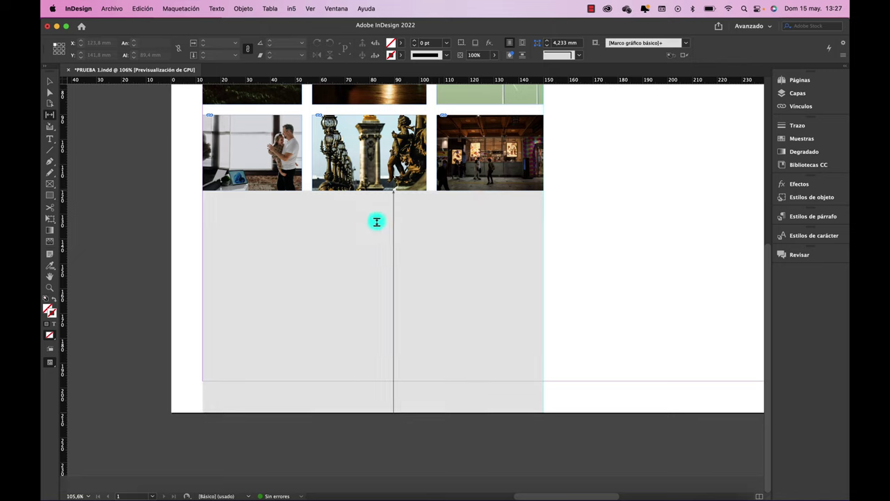
left_click_drag(334, 230, 343, 354)
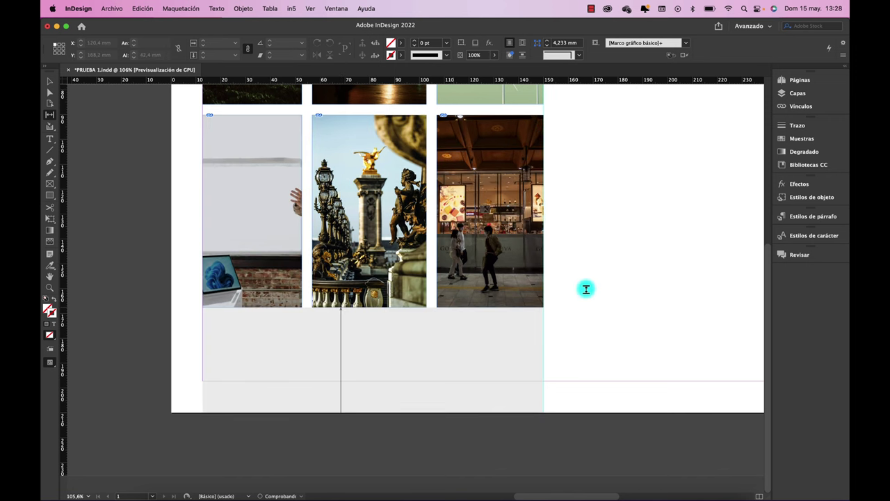
Shift only the gap between the coast and night-street images about 14 mm left, and only the statue-restaurant gap about 15 mm right
scroll(585, 288, "up", 5)
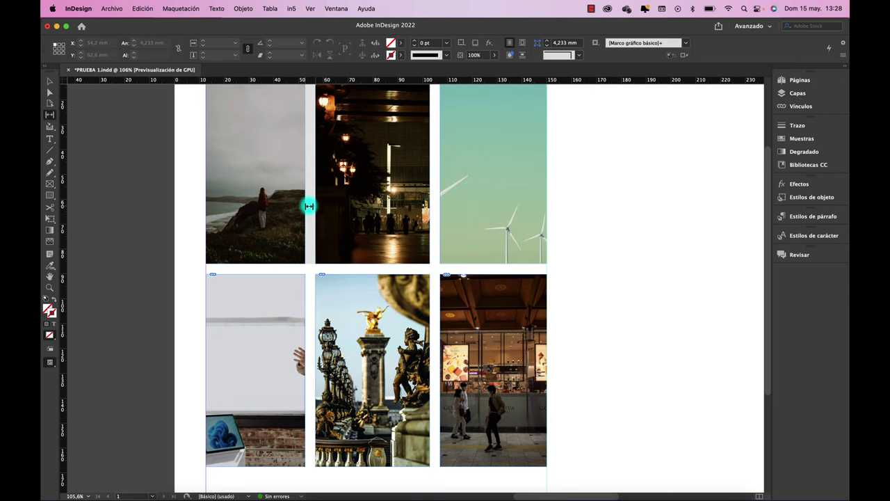
left_click_drag(289, 201, 274, 202)
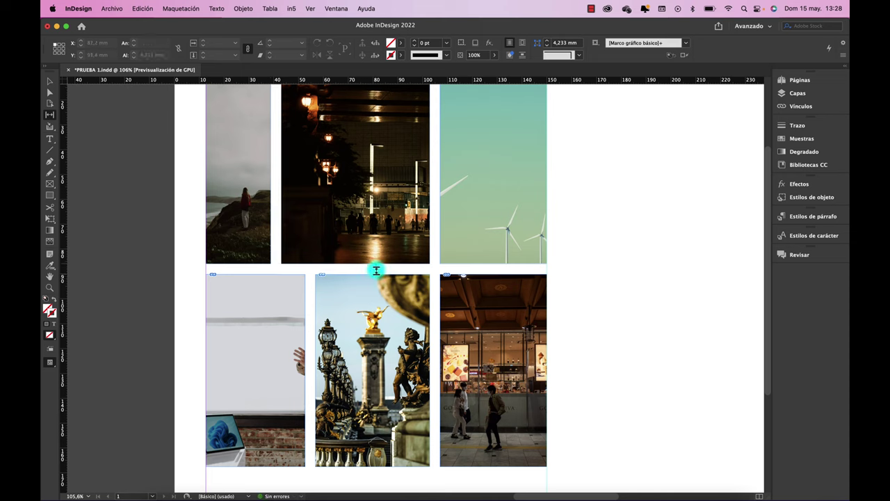
left_click_drag(380, 271, 364, 342)
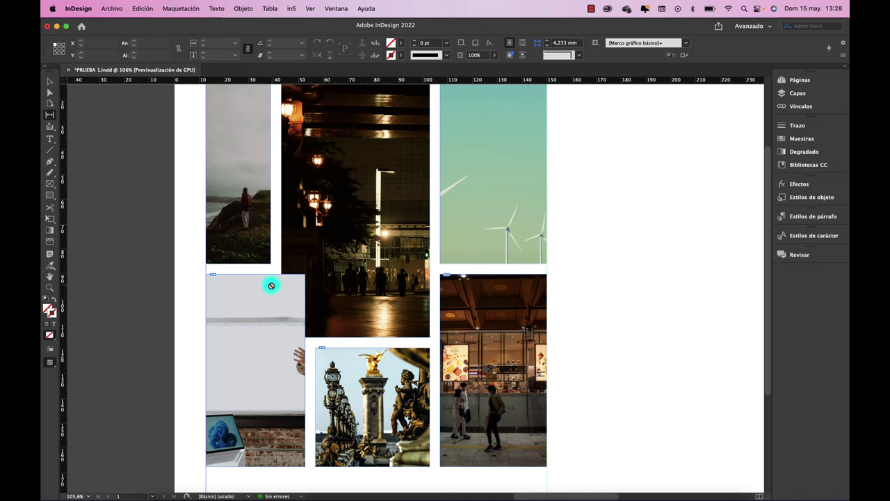
key("super+z")
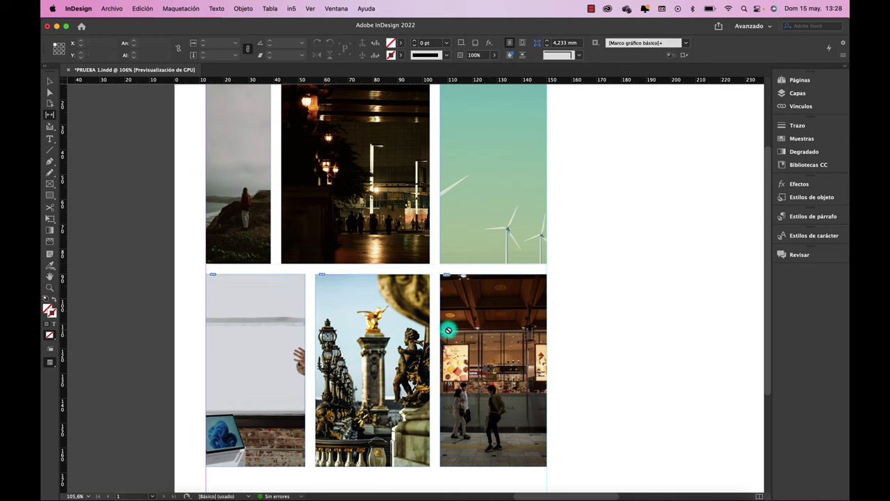
left_click_drag(429, 348, 470, 346)
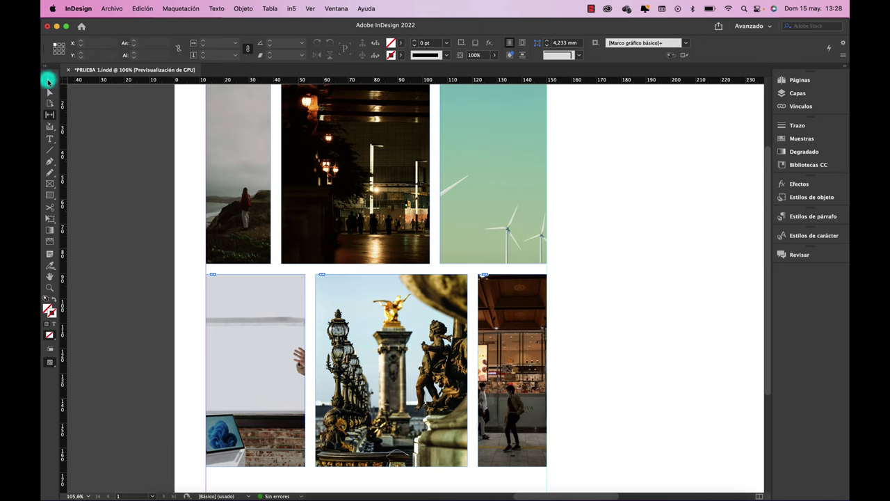
Shift the office image about 30 mm left inside its frame to bring the man and child into view, and deselect it
left_click(48, 81)
scroll(257, 390, "down", 1)
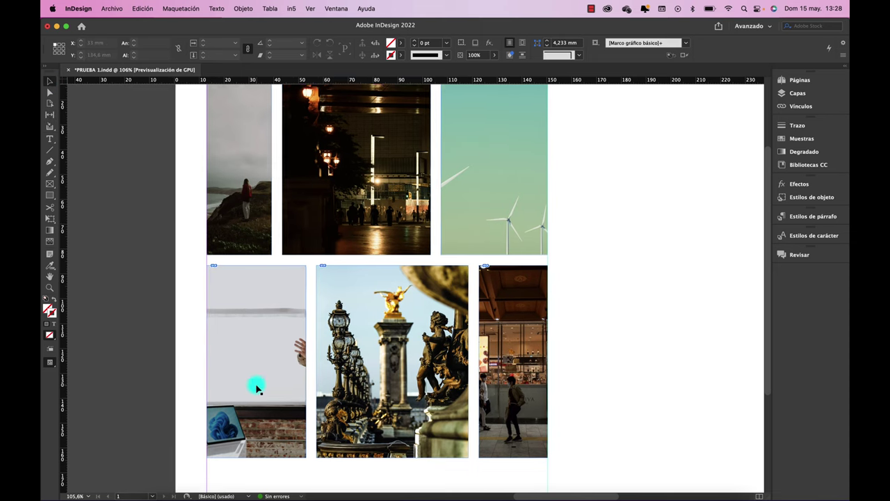
scroll(256, 388, "down", 4)
left_click(281, 300)
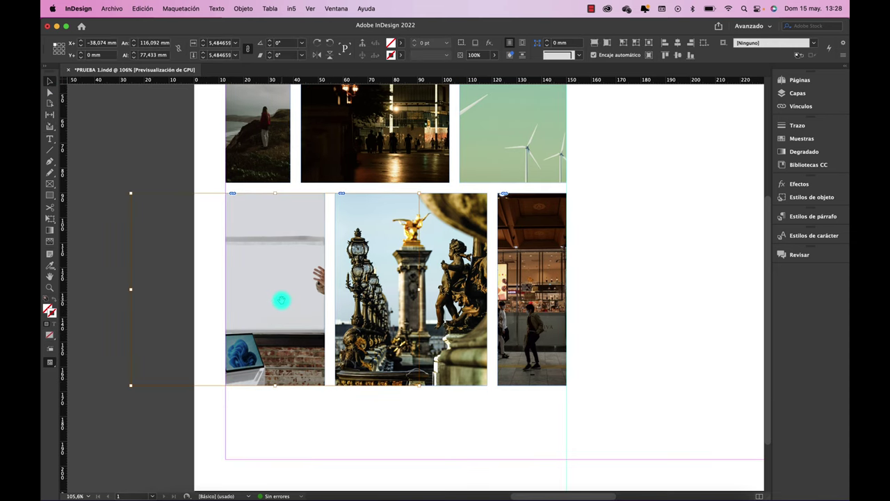
left_click(277, 294)
left_click_drag(282, 298, 241, 292)
left_click(329, 420)
Preview the whole page in full-screen presentation mode and return to the editing view
scroll(328, 420, "down", 5)
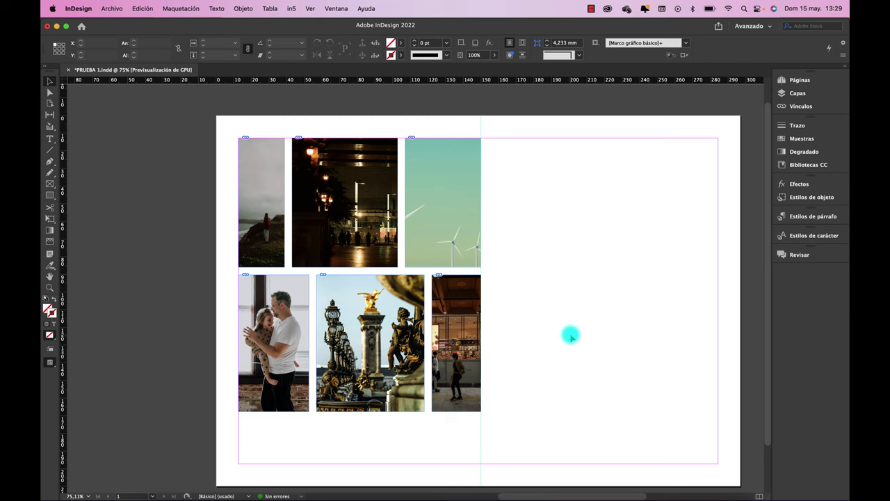
key("shift+w")
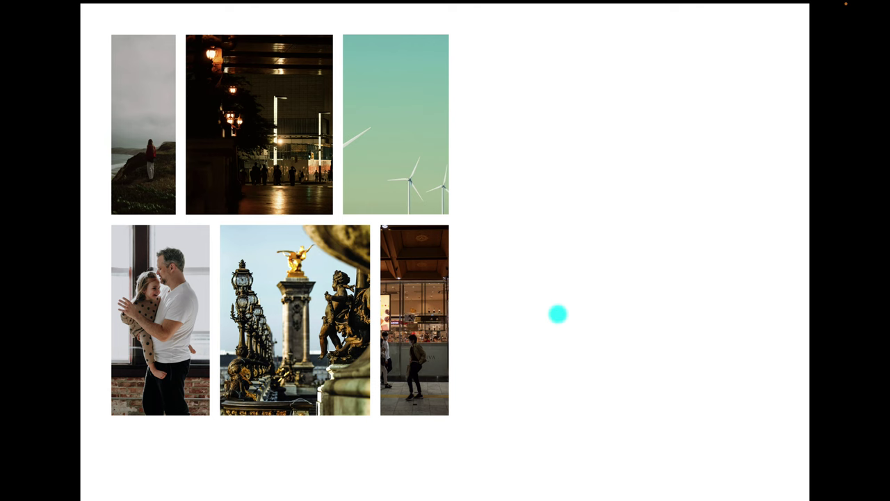
key("shift+w")
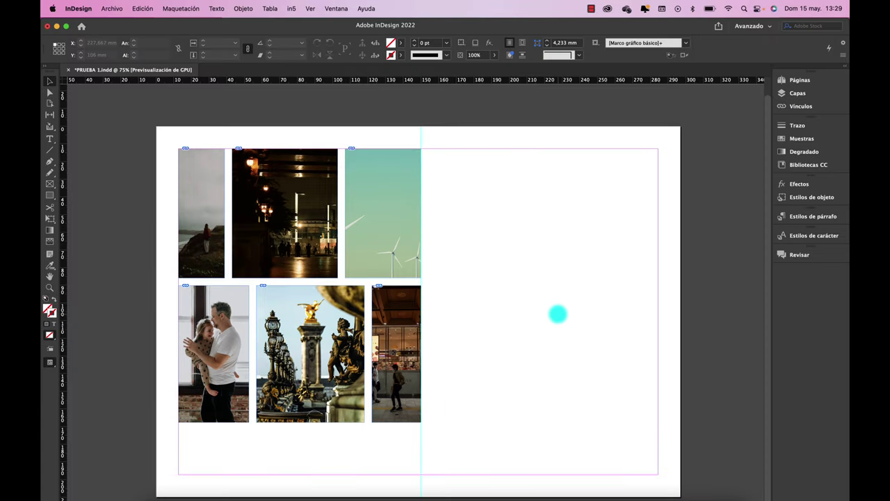